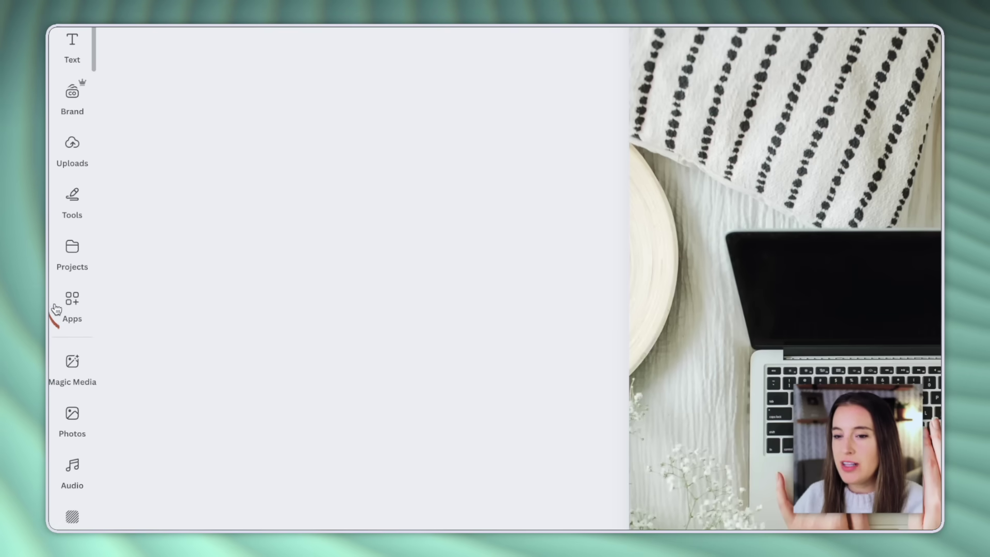
Find the Light Lab app and load the laptop photo into it
left_click(57, 308)
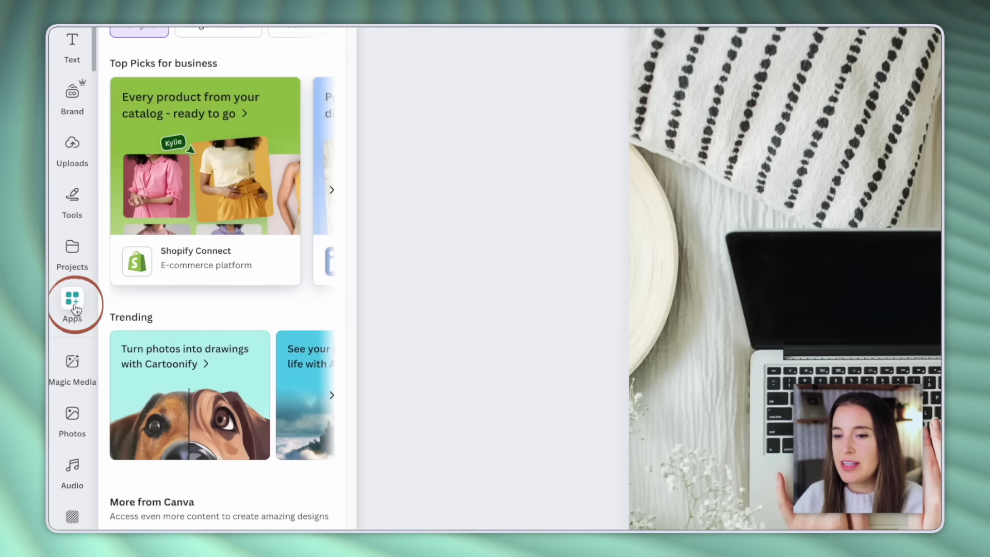
type("Light Lab")
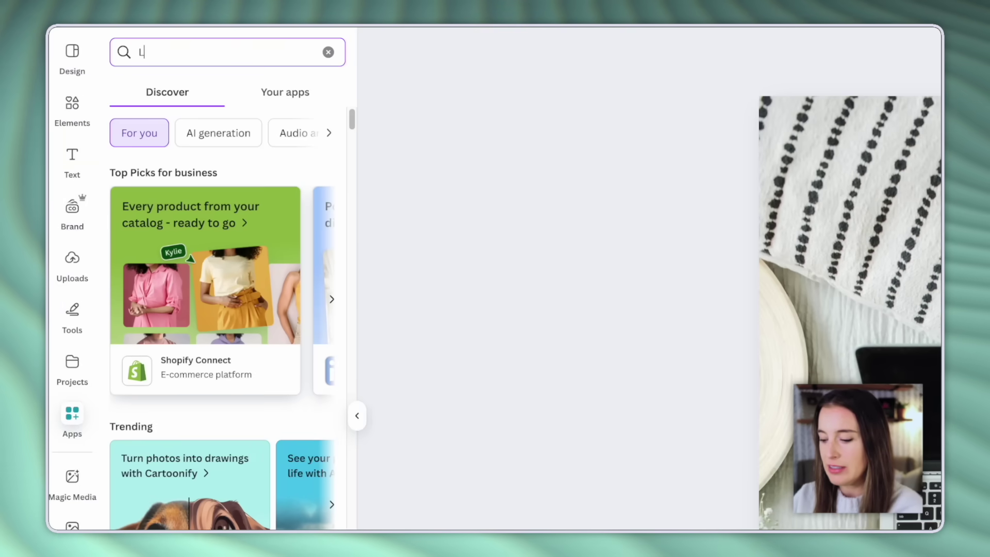
key("Return")
left_click(125, 106)
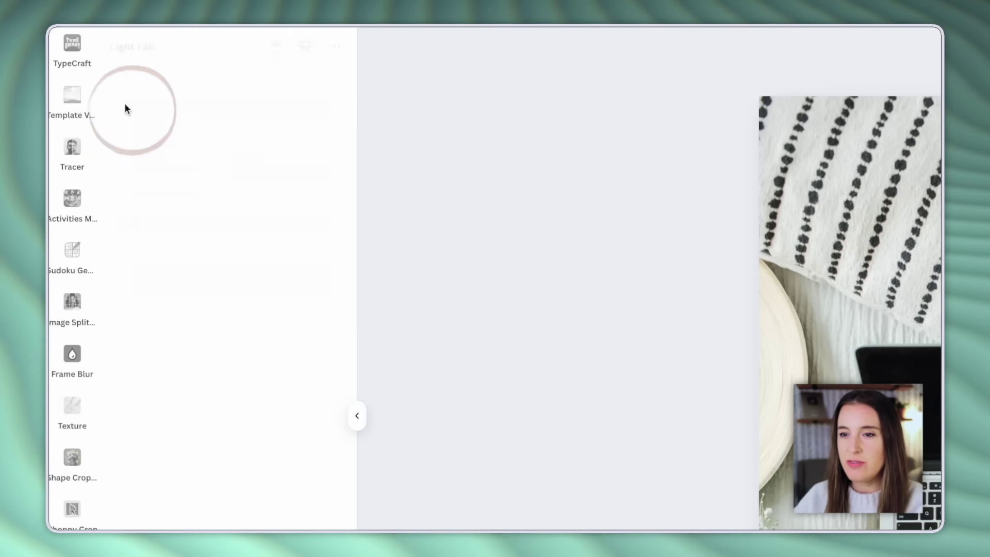
left_click(875, 313)
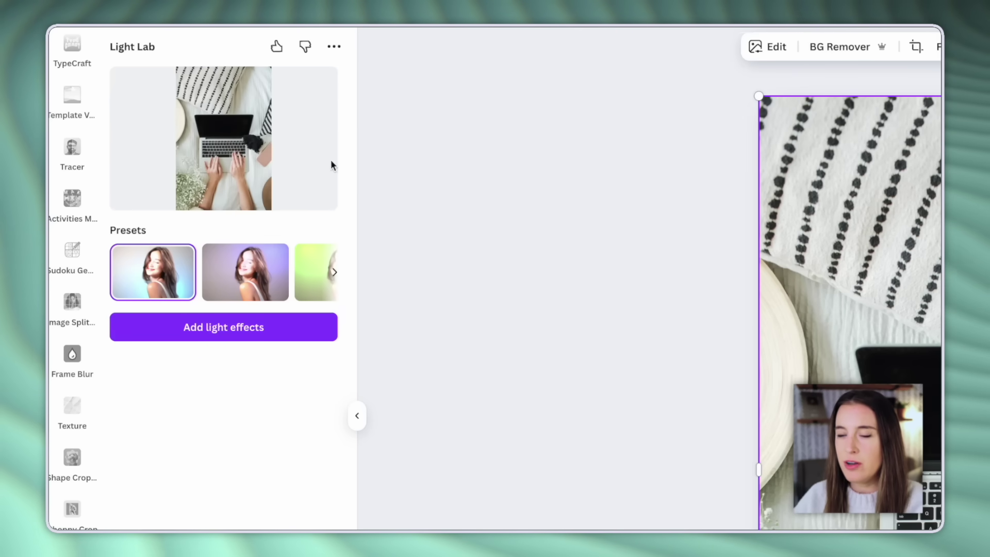
Pick the green lighting preset for the laptop photo and apply it
left_click(245, 278)
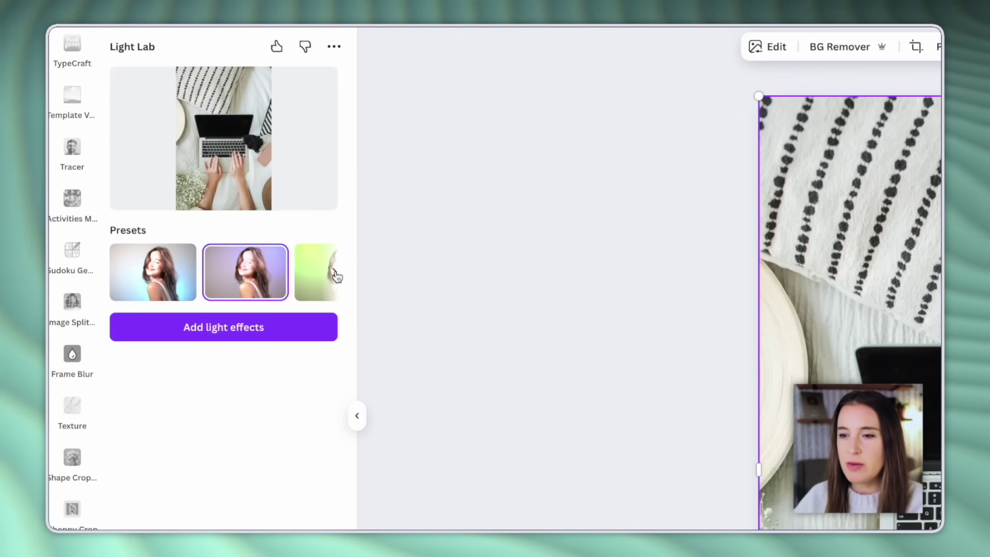
left_click(332, 272)
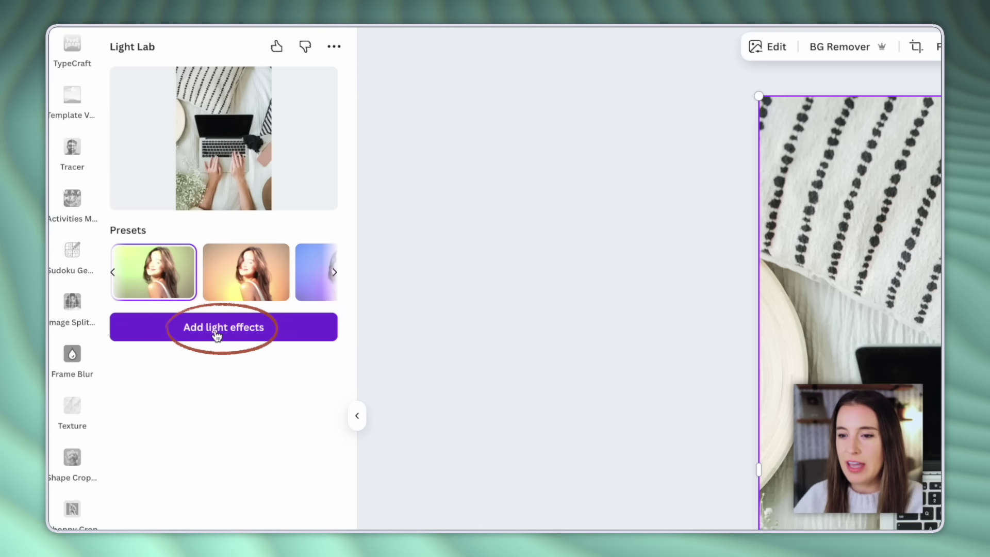
left_click(180, 337)
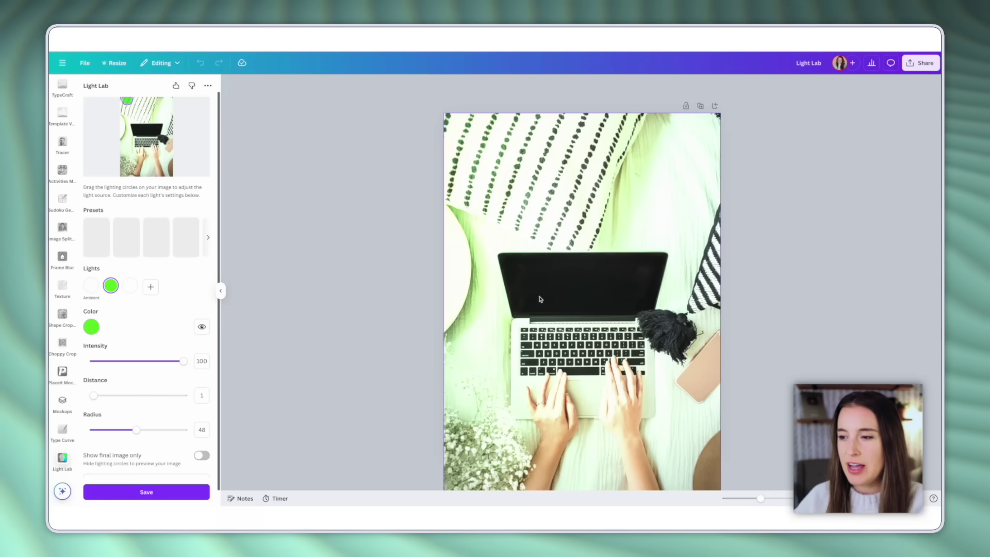
Try the cool, purple-white and warm orange presets, then choose the purple-and-green preset
scroll(590, 266, "down", 1)
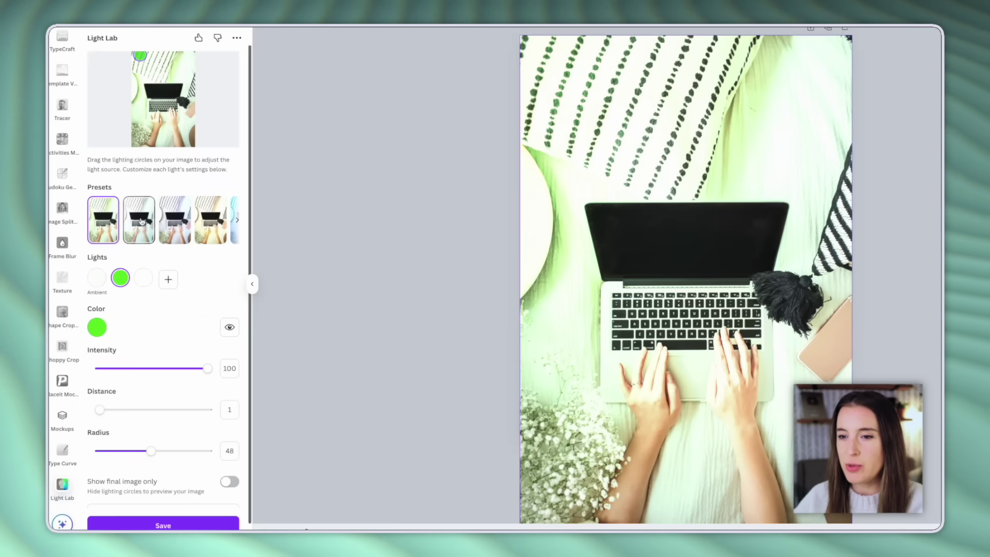
left_click(141, 222)
left_click(180, 230)
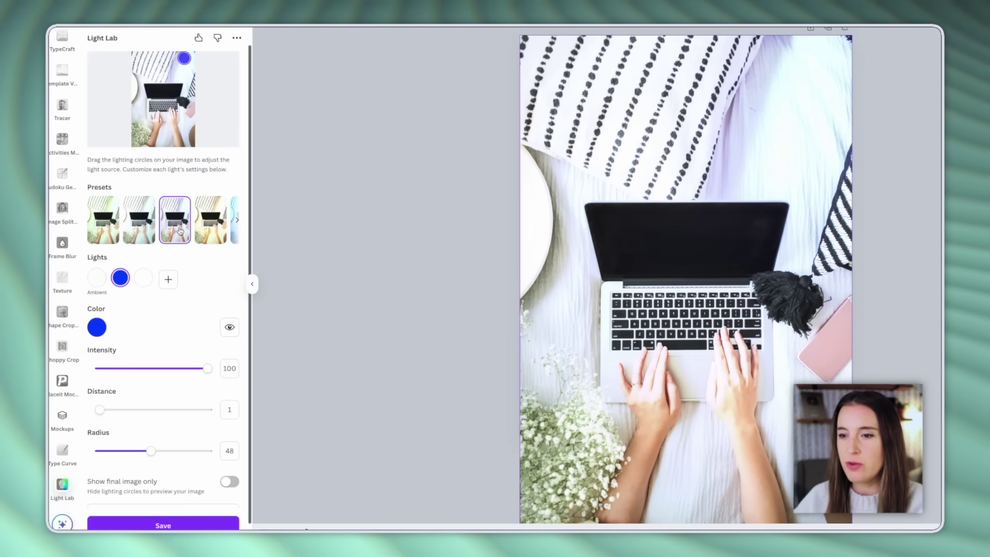
left_click(211, 223)
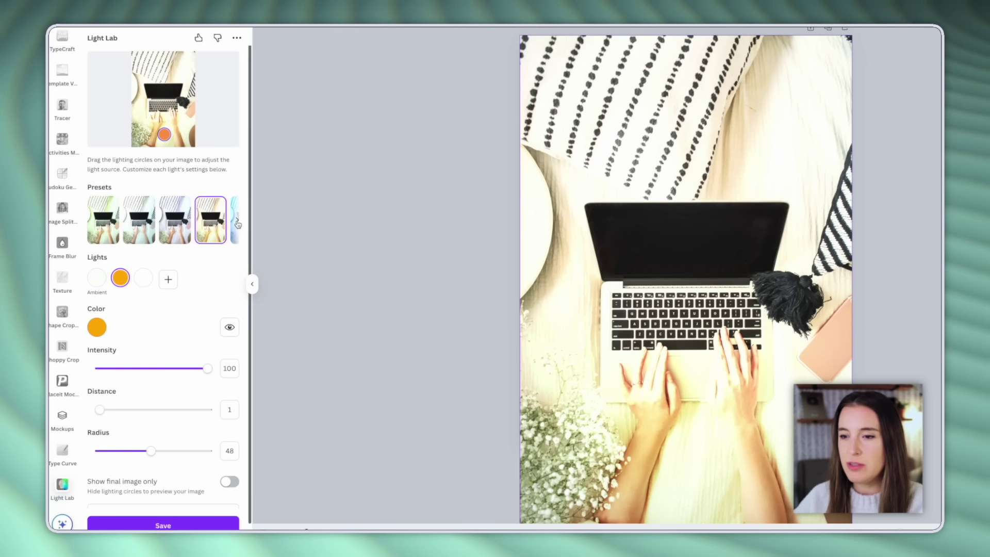
left_click(237, 224)
left_click(103, 224)
left_click(144, 230)
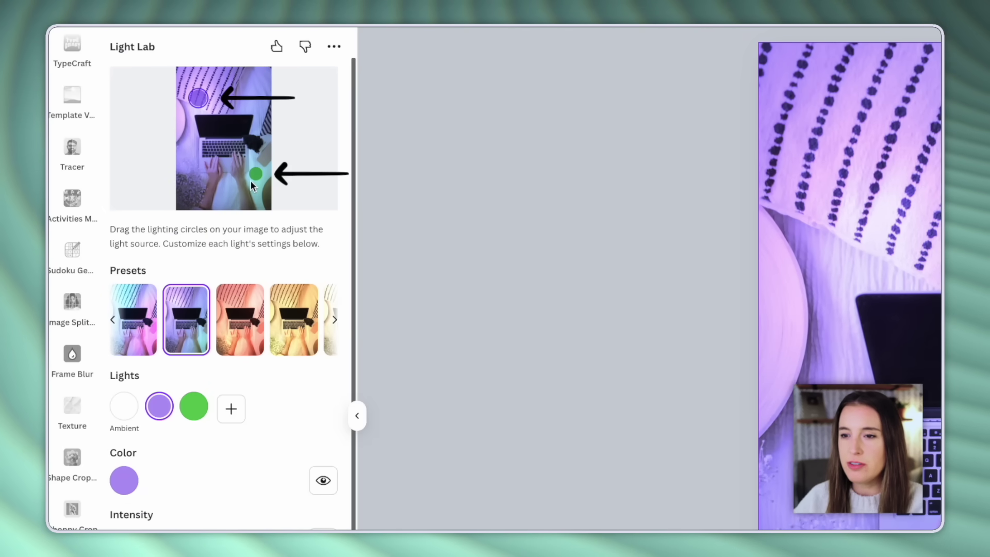
Drag the green light over the pillow and the purple light toward the bottom right
mouse_move(253, 178)
left_mouse_down()
mouse_move(247, 206)
mouse_move(210, 206)
mouse_move(236, 205)
mouse_move(251, 180)
left_mouse_up()
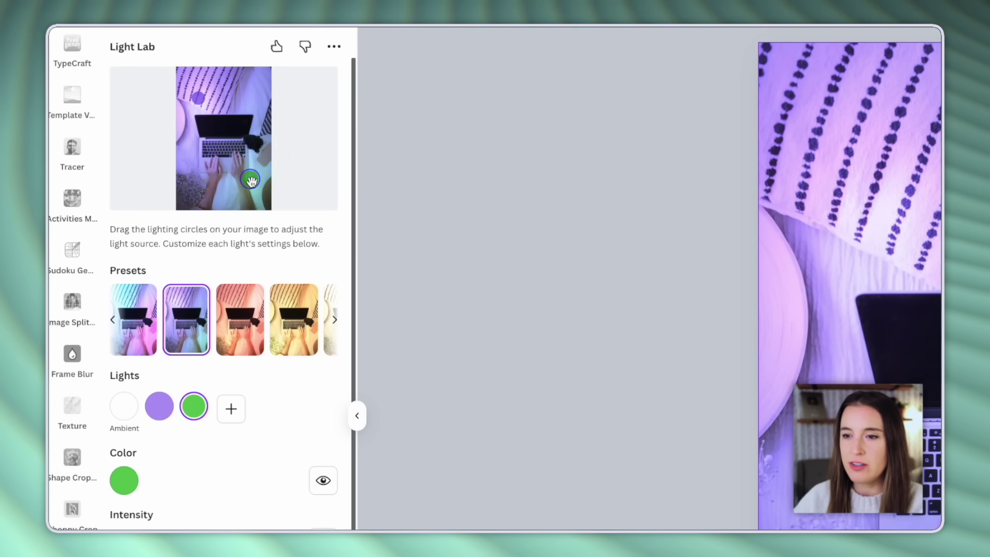
left_click_drag(201, 99, 184, 82)
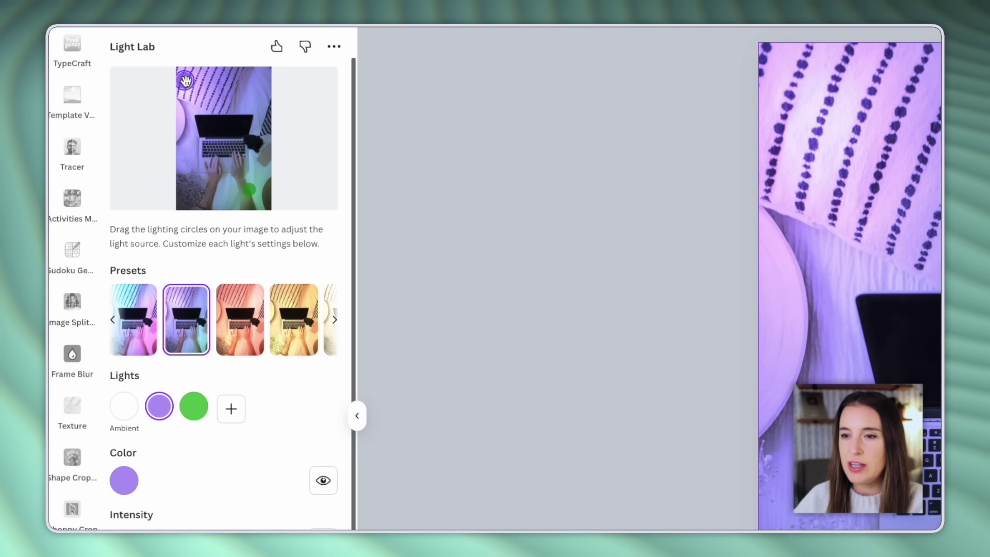
mouse_move(190, 86)
left_mouse_down()
mouse_move(220, 204)
mouse_move(242, 167)
mouse_move(223, 97)
mouse_move(194, 83)
left_mouse_up()
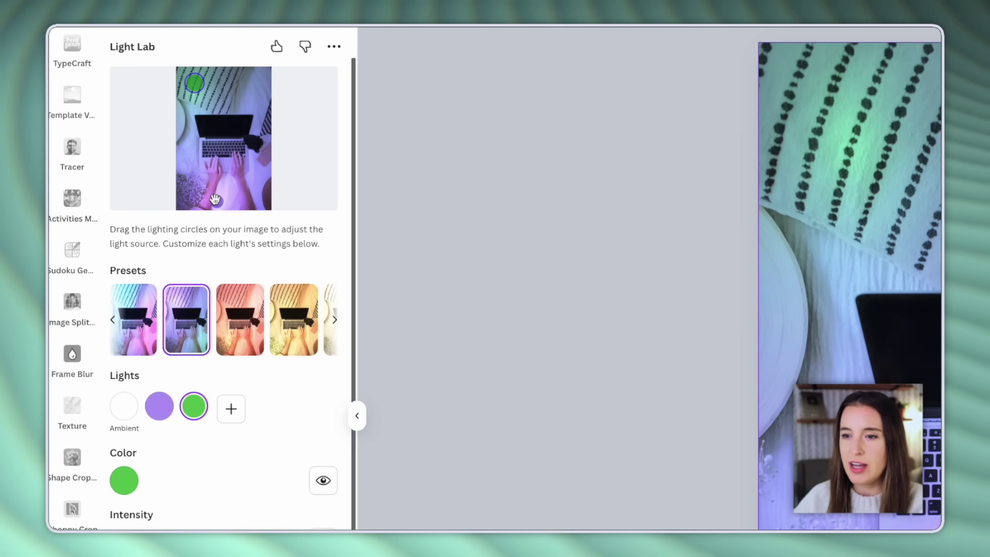
left_click_drag(217, 201, 241, 194)
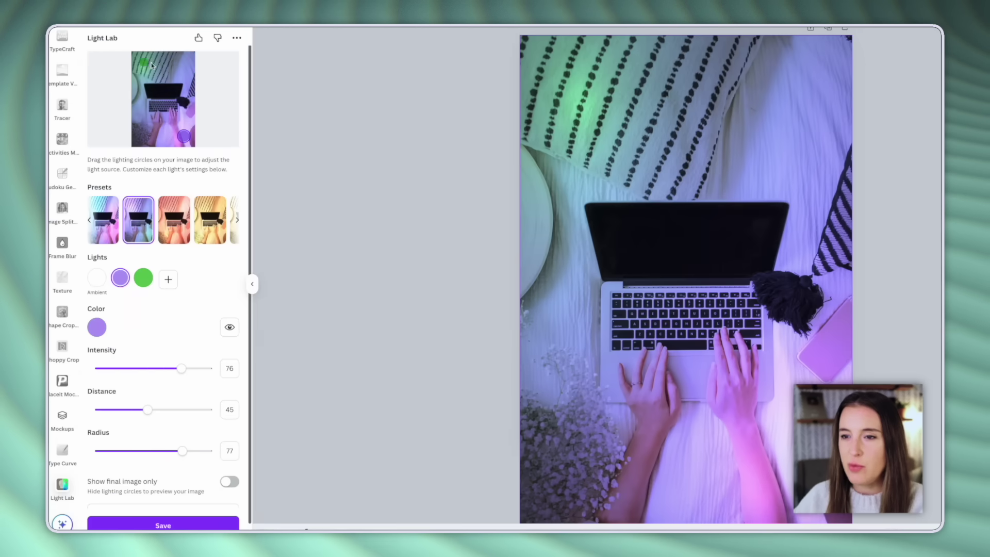
left_click(196, 83)
left_click_drag(145, 63, 160, 63)
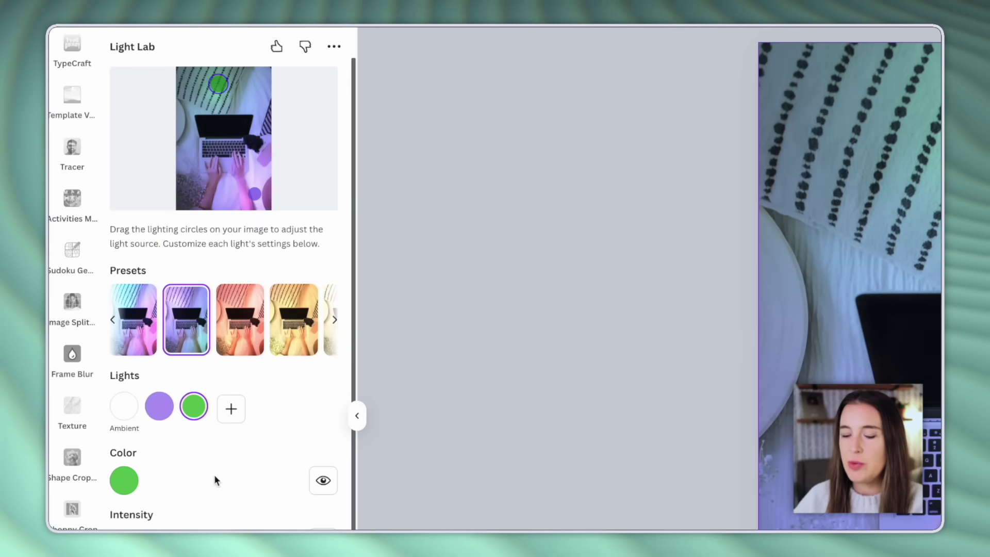
mouse_move(204, 419)
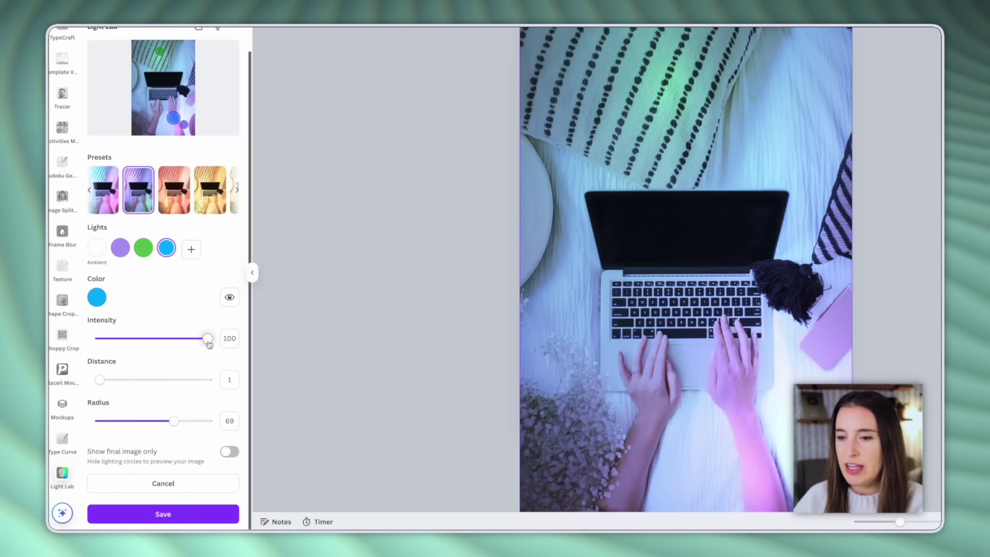
Set the blue light to intensity 86, distance 15 and radius 72, then save the photo
mouse_move(208, 343)
left_mouse_down()
mouse_move(121, 339)
mouse_move(192, 339)
left_mouse_up()
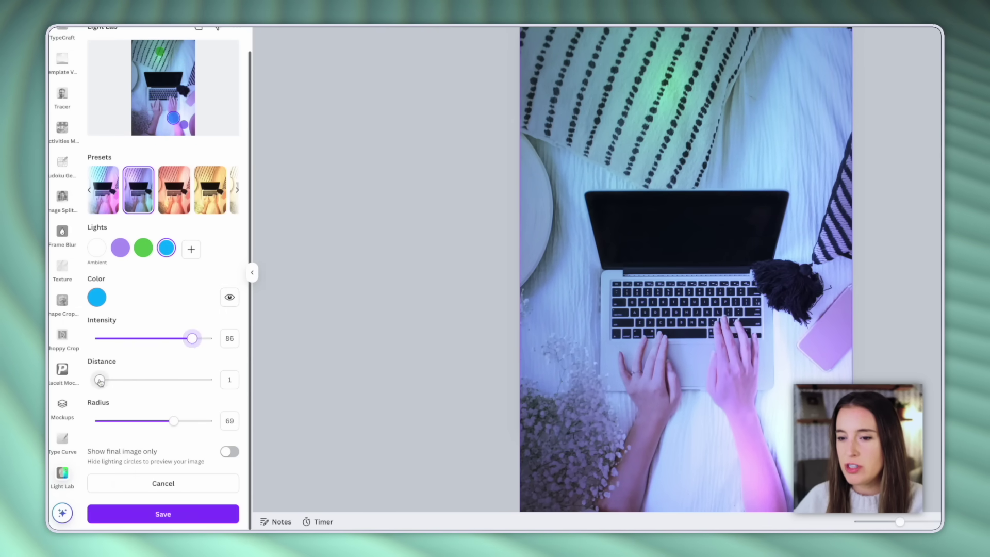
left_click_drag(105, 381, 132, 380)
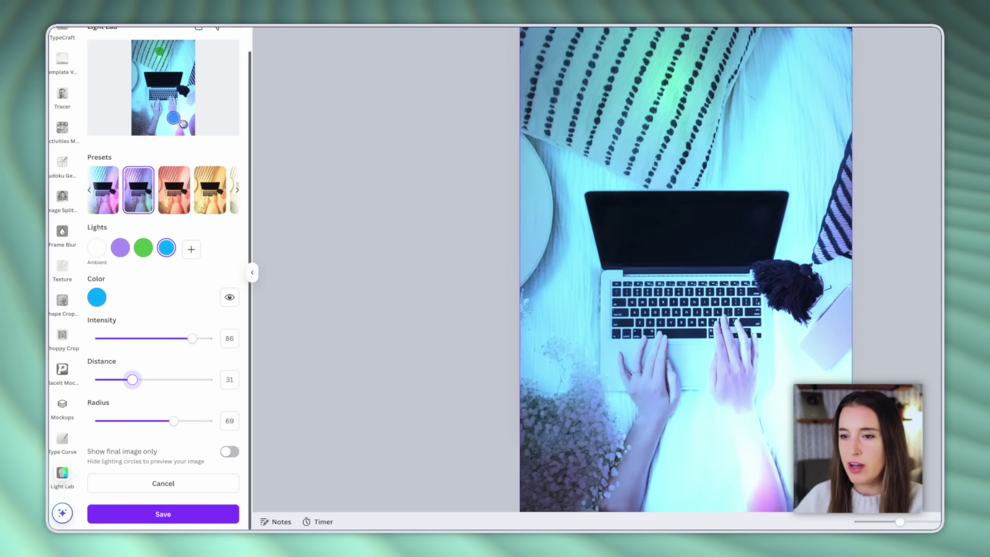
left_click_drag(132, 379, 114, 379)
mouse_move(174, 420)
left_mouse_down()
mouse_move(166, 420)
mouse_move(177, 420)
left_mouse_up()
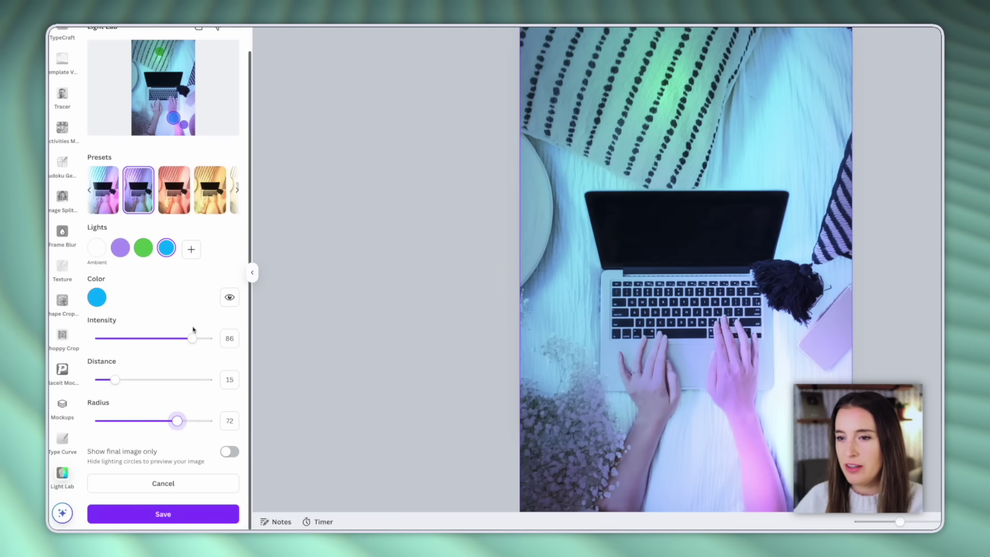
left_click(181, 520)
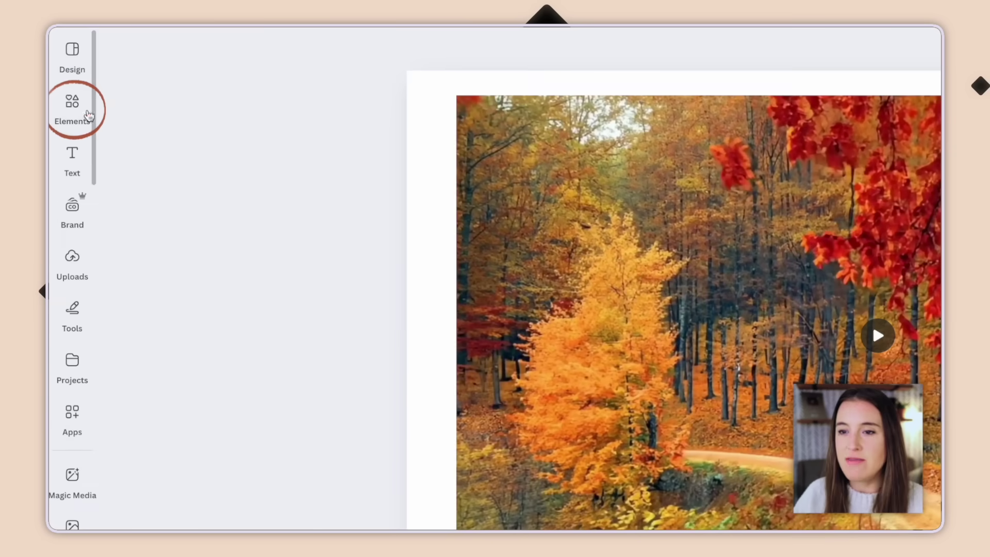
left_click(62, 119)
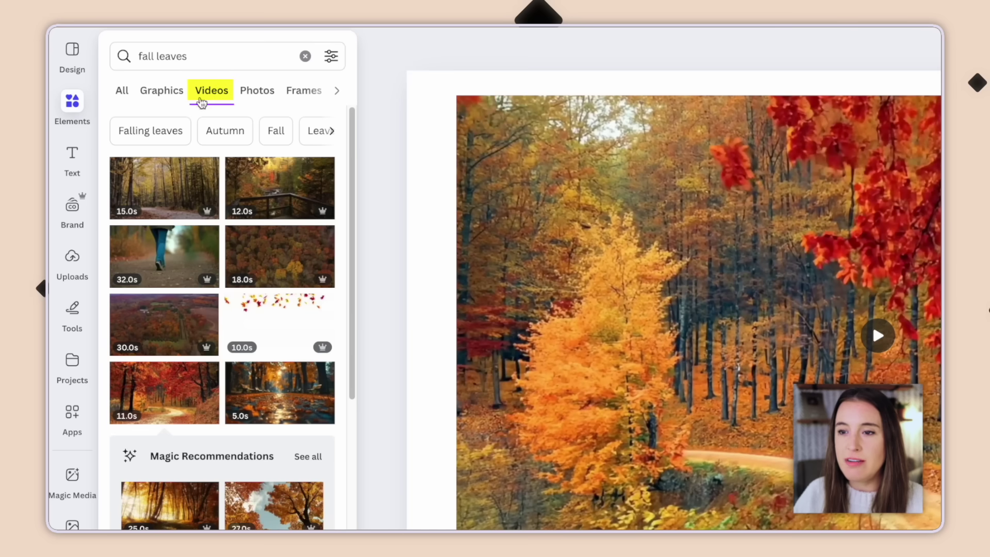
left_click(807, 256)
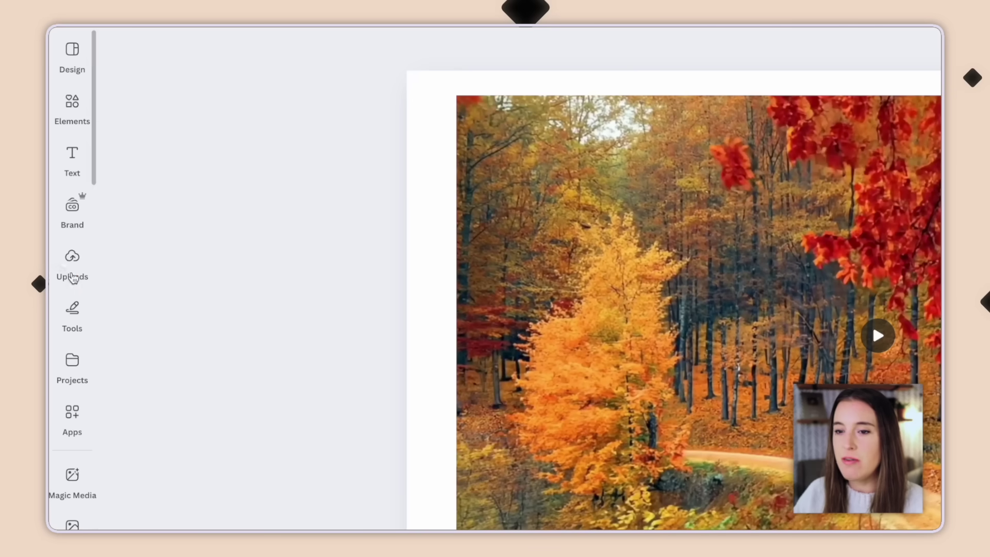
Bring up the Record voiceover bar from the Uploads 'Record yourself' options
left_click(55, 208)
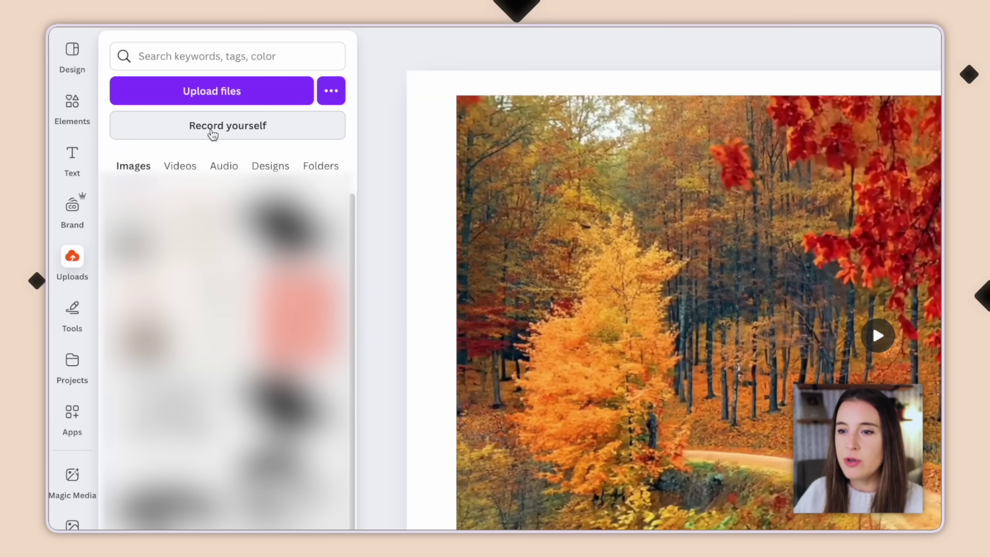
left_click(213, 129)
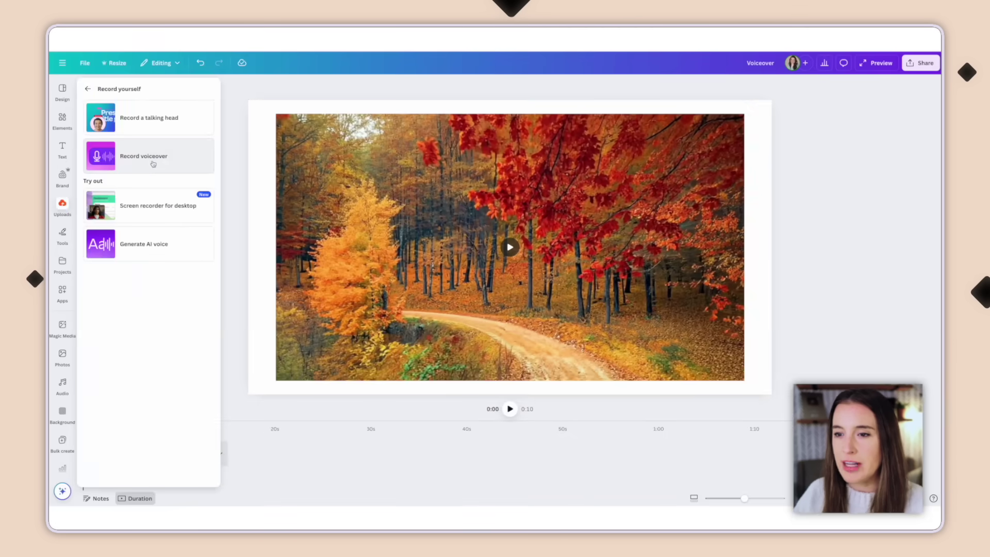
left_click(153, 163)
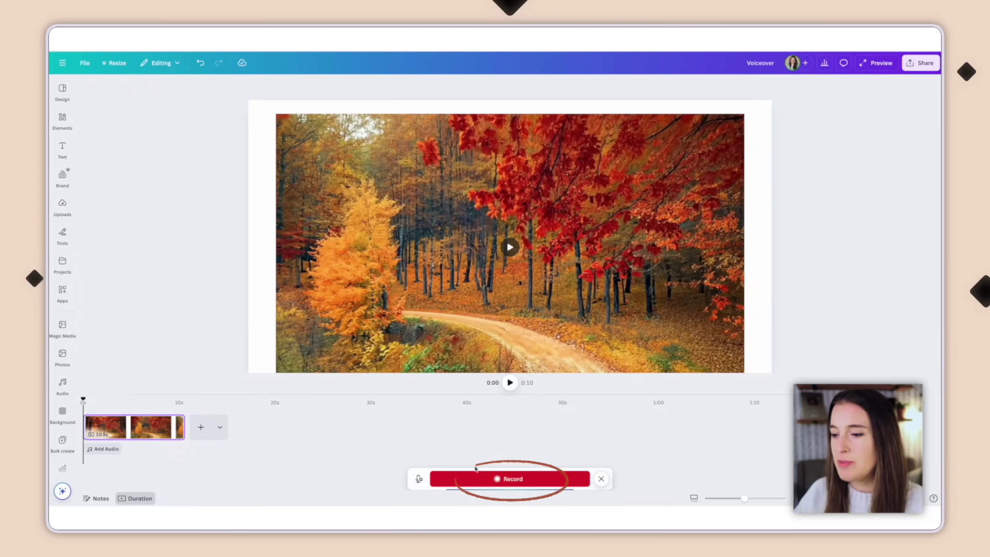
Record a short voiceover and return the playhead to the start
left_click(524, 481)
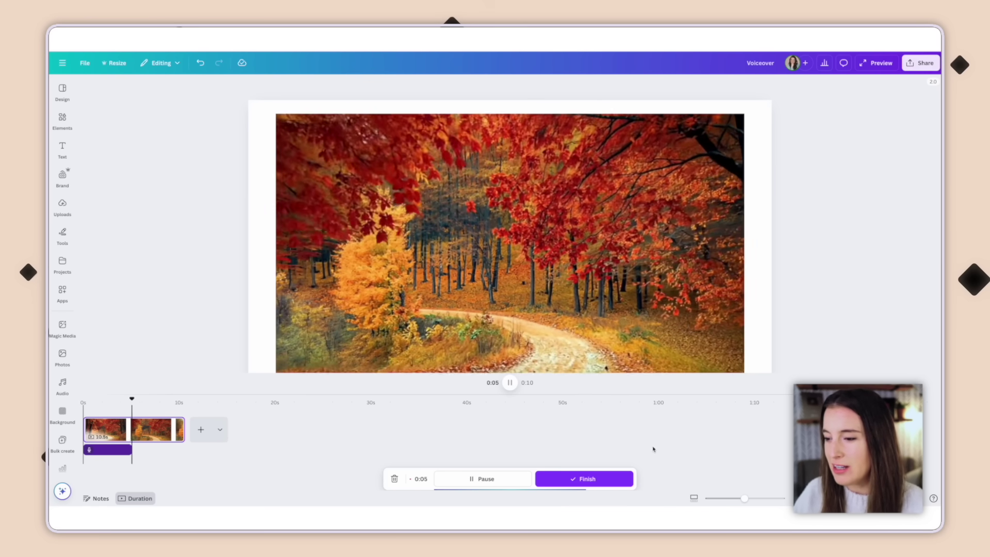
left_click(584, 479)
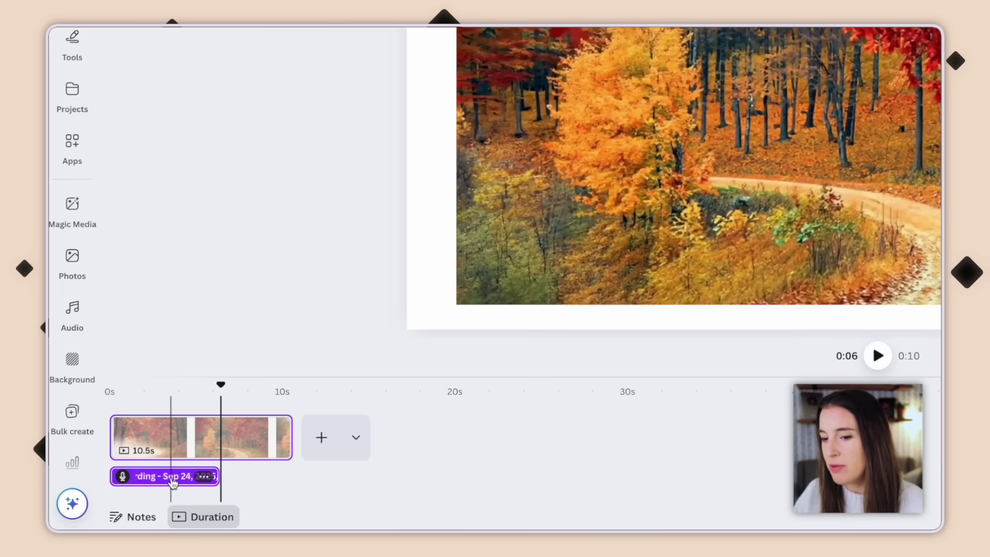
left_click(111, 392)
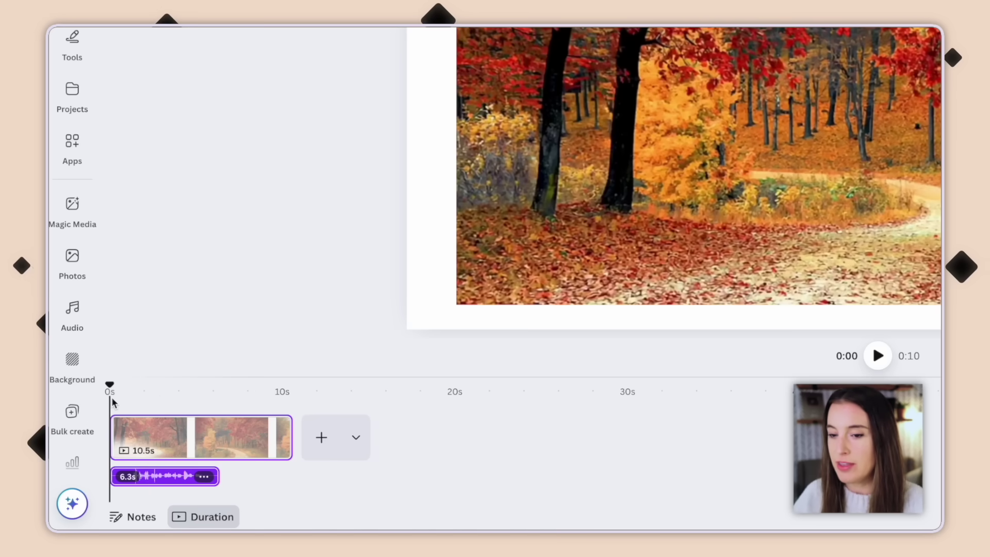
Preview the playback, then trim the forest clip from 10.5 s to 6.5 s
key("space")
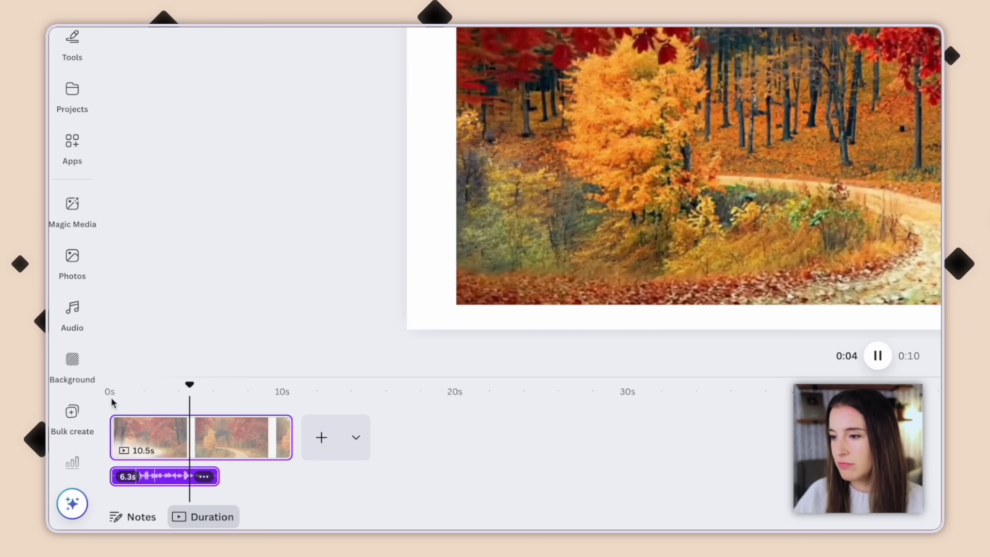
key("space")
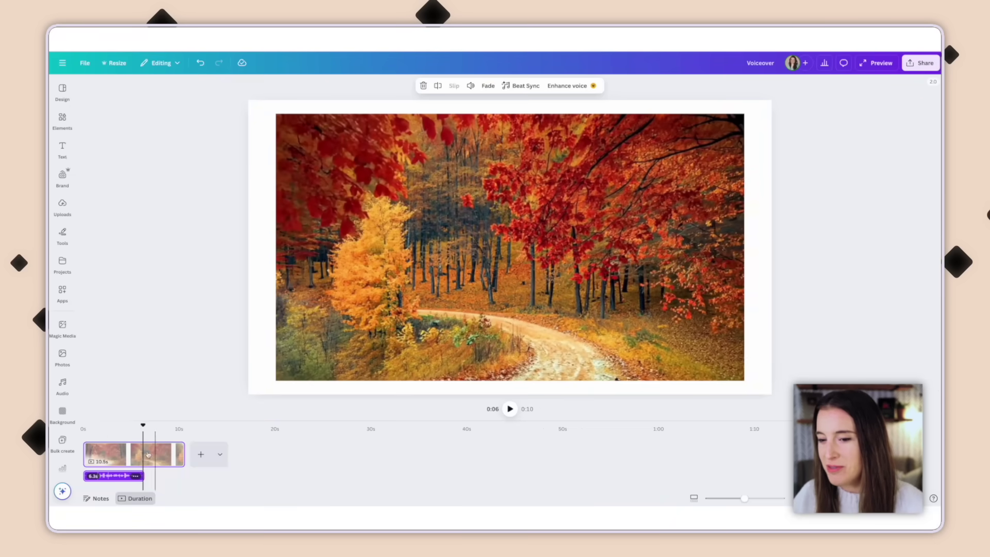
left_click(115, 478)
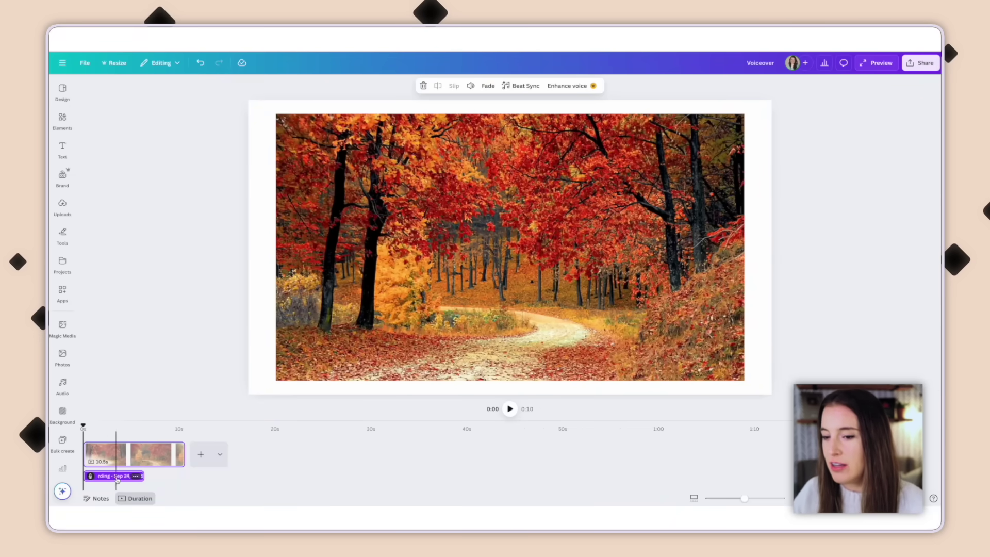
left_click_drag(182, 454, 143, 454)
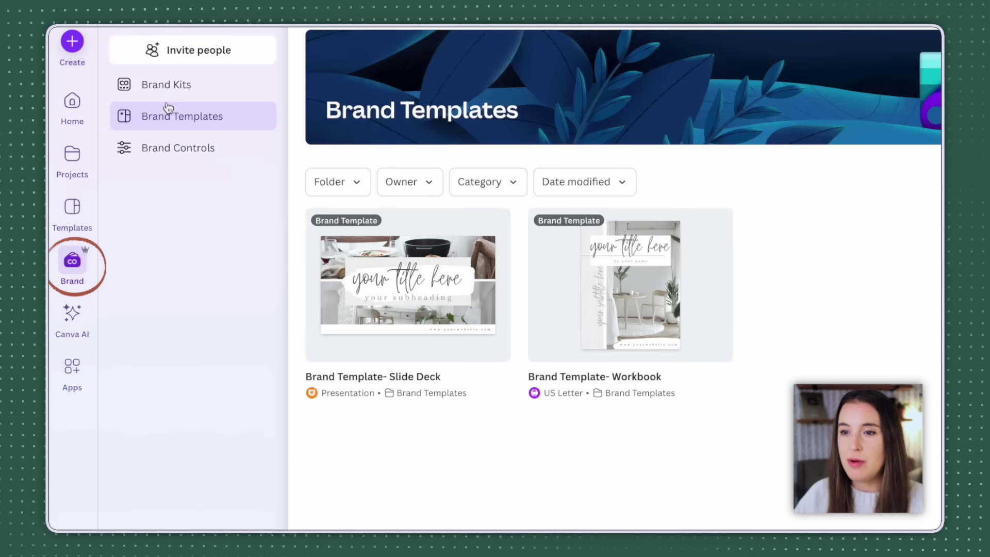
Leave the Brand Templates page and go back to the Canva home page
mouse_move(644, 309)
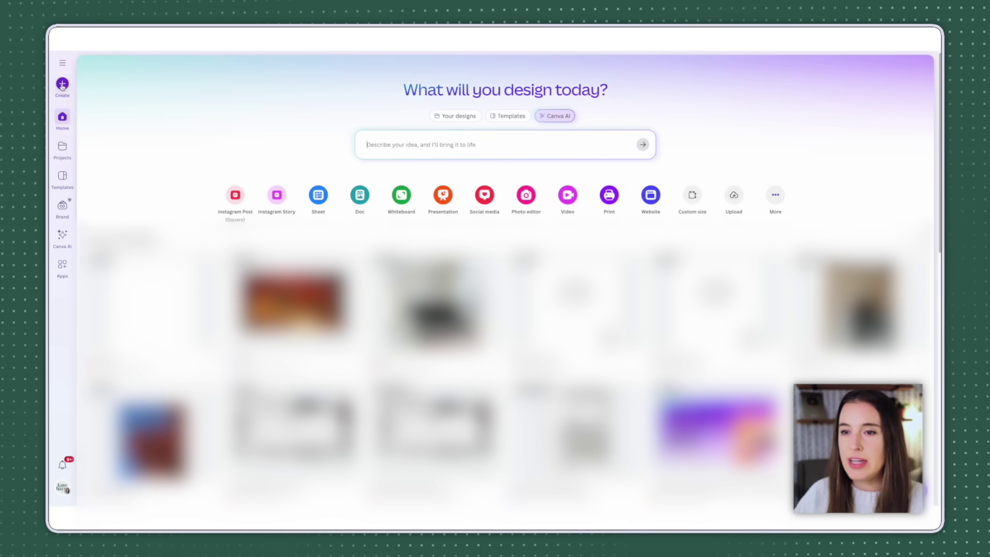
Create a new design using Brand Template- Slide Deck with all 51 pages
left_click(62, 84)
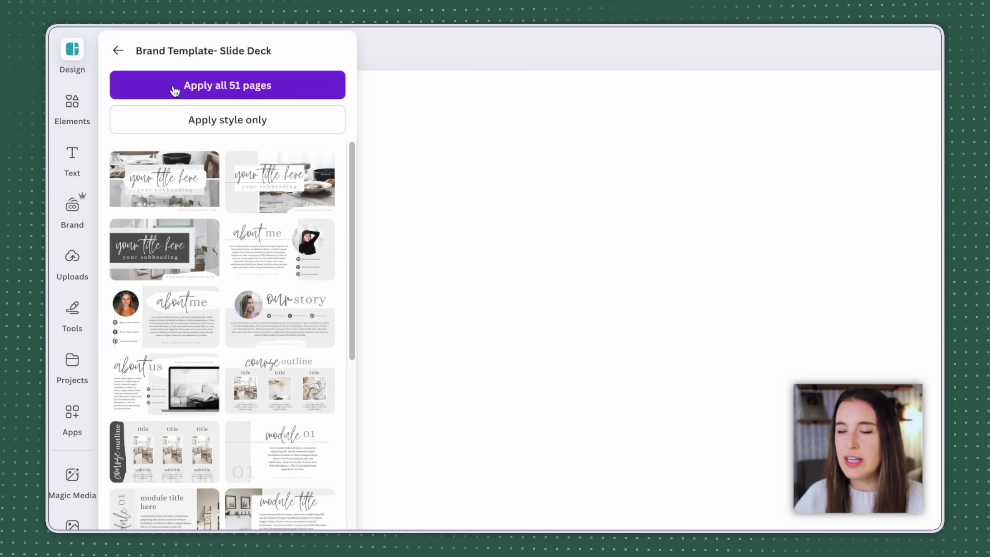
left_click(257, 90)
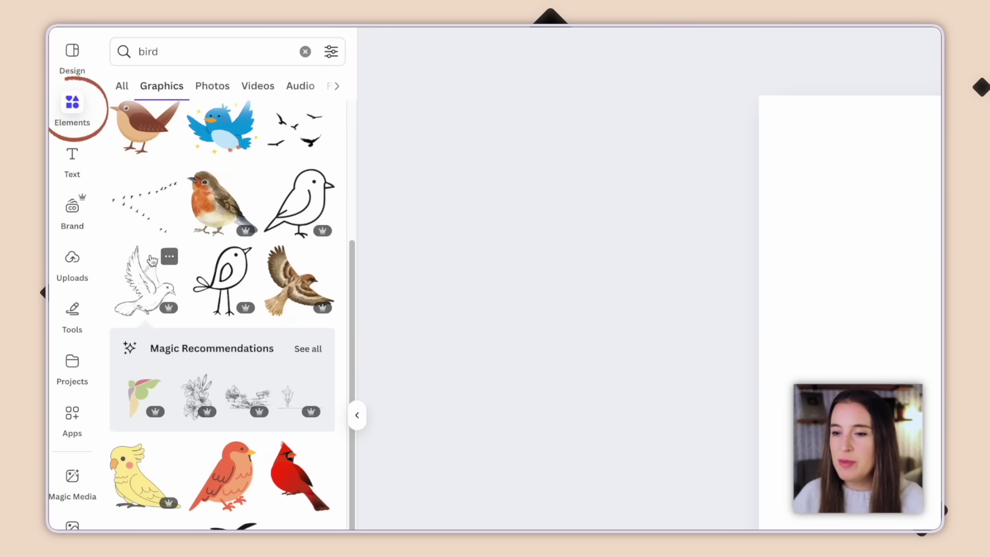
Place the sketched dove at bottom-left and a 'Reference' heading at bottom-right
left_click_drag(152, 260, 862, 526)
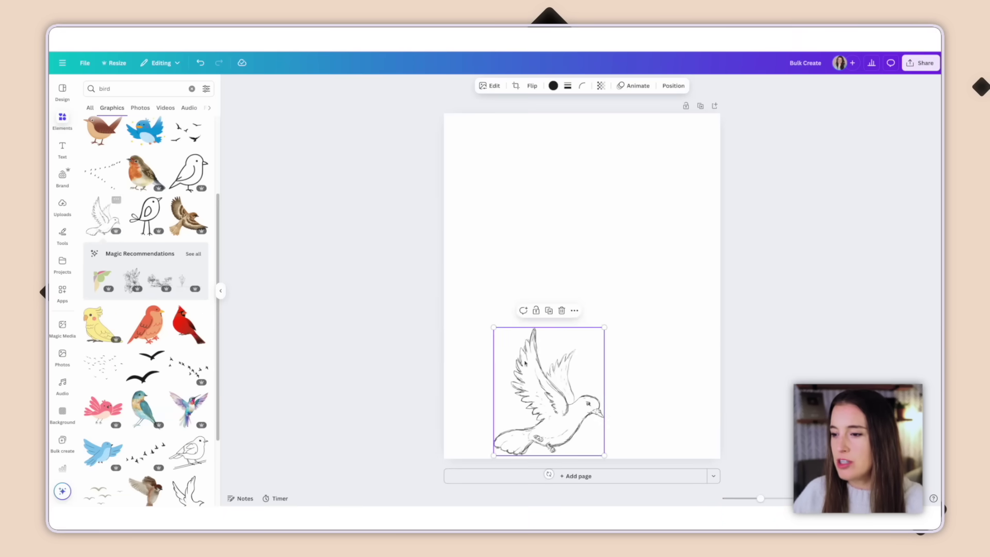
left_click_drag(515, 361, 477, 344)
left_click(62, 149)
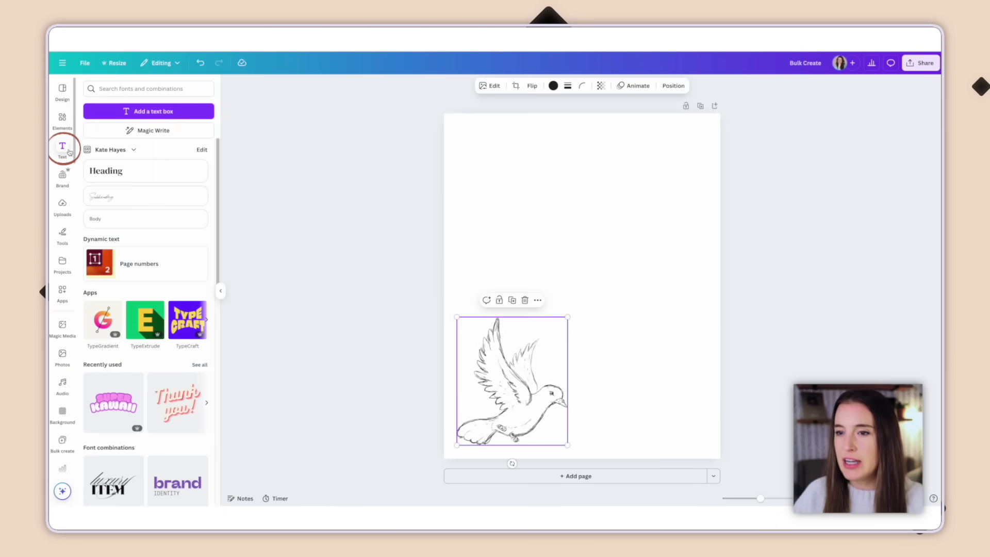
left_click_drag(106, 170, 511, 451)
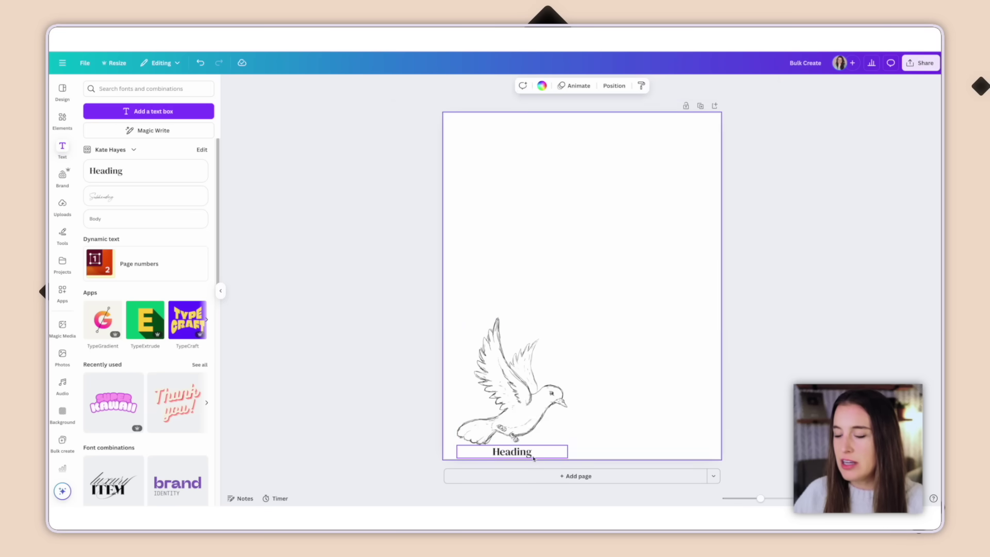
left_click_drag(533, 458, 678, 455)
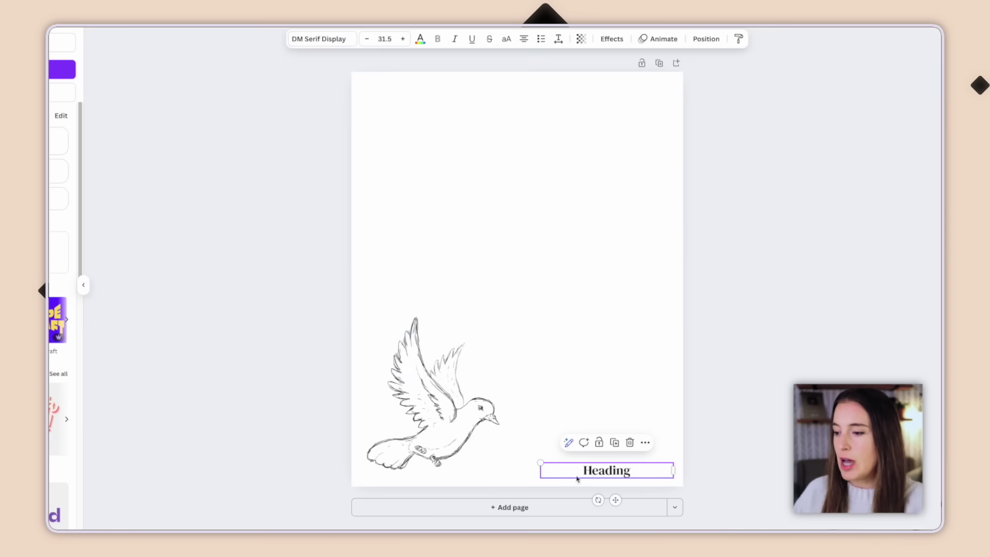
double_click(637, 471)
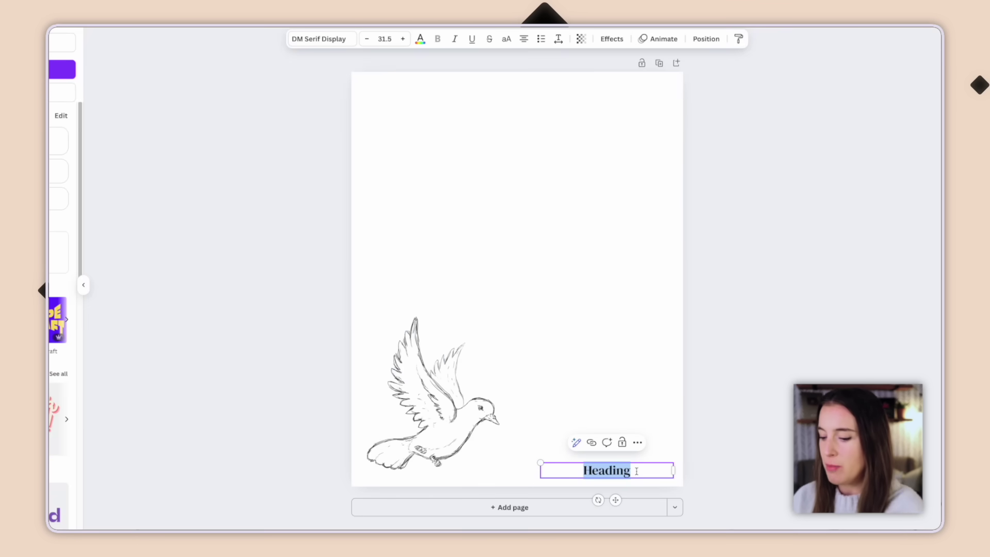
type("Reference")
key("Escape")
key("Escape")
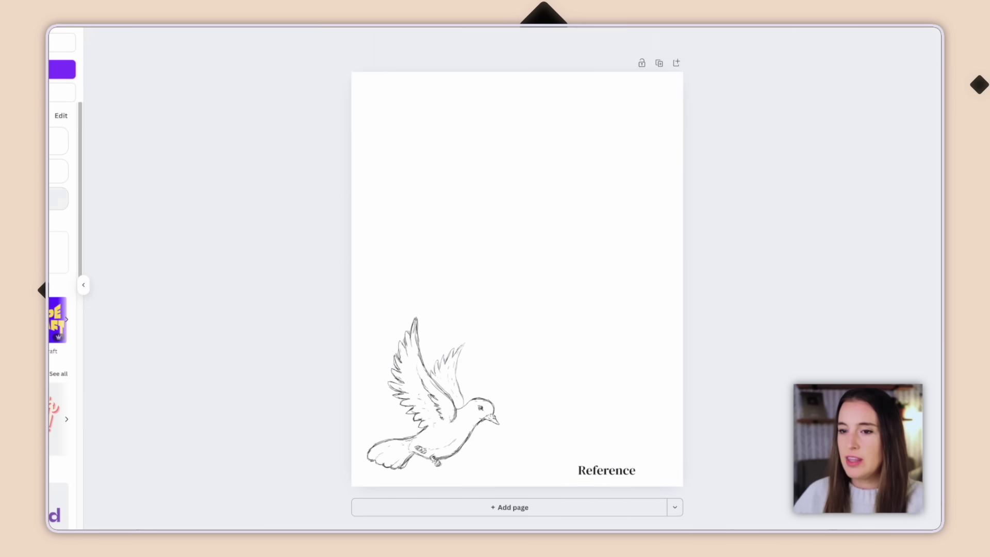
Add a body text reading 'Text', centre it near the top and enlarge it
left_click(59, 198)
double_click(494, 269)
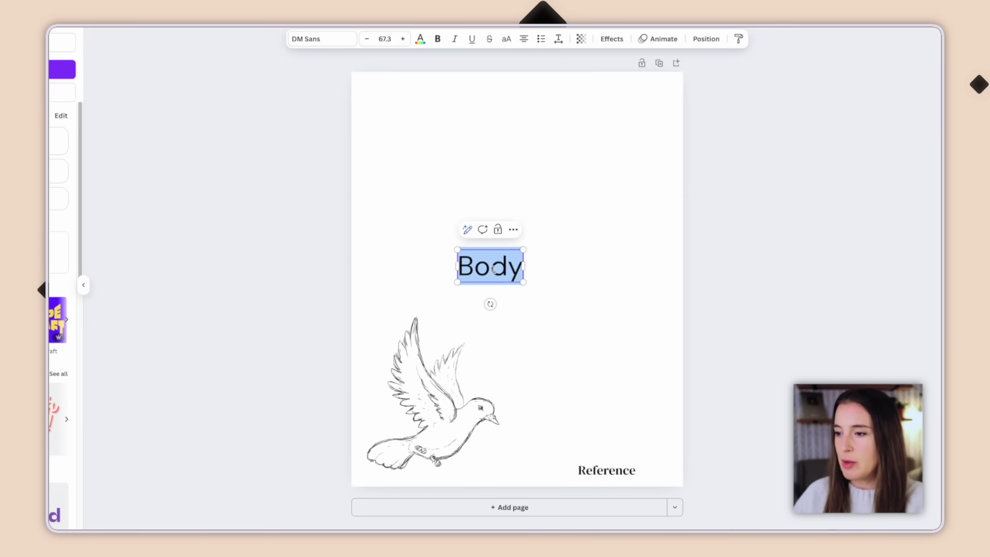
type("Text")
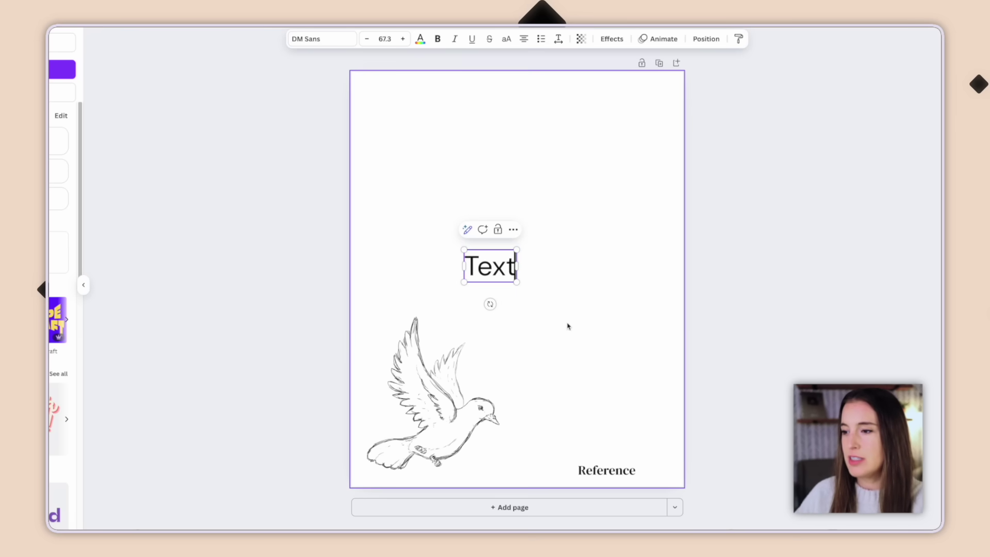
left_click(567, 325)
left_click(519, 277)
left_click_drag(525, 265, 552, 198)
left_click_drag(491, 214, 526, 206)
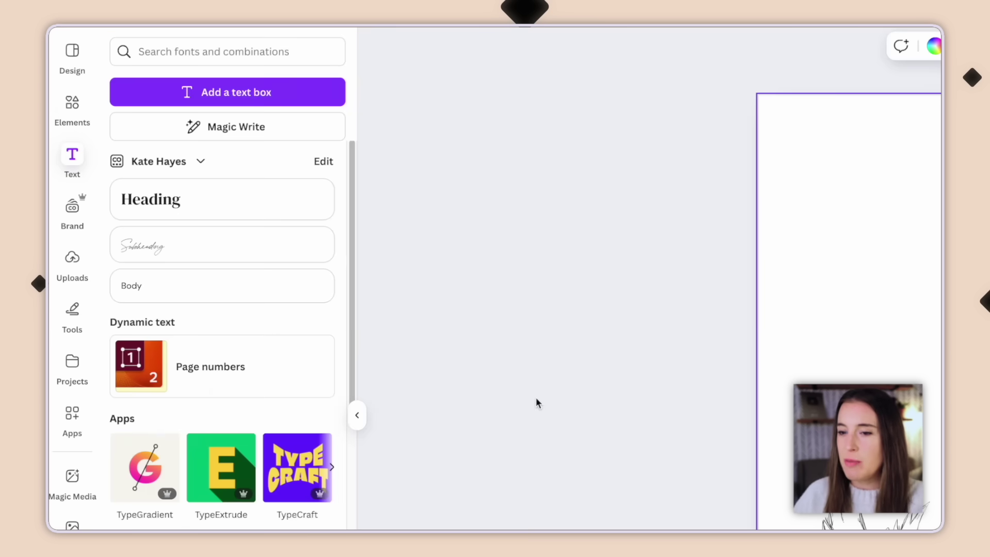
Open the Bulk create app and upload Bible_Verses_Hope.csv as its data source
left_click(72, 419)
left_click(252, 45)
type("Bu")
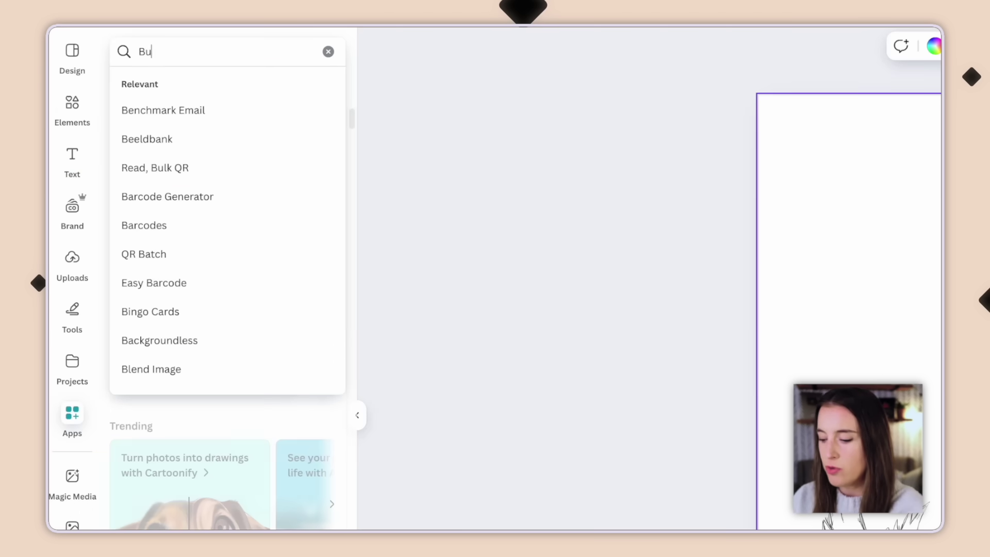
type("lk Create")
key("Return")
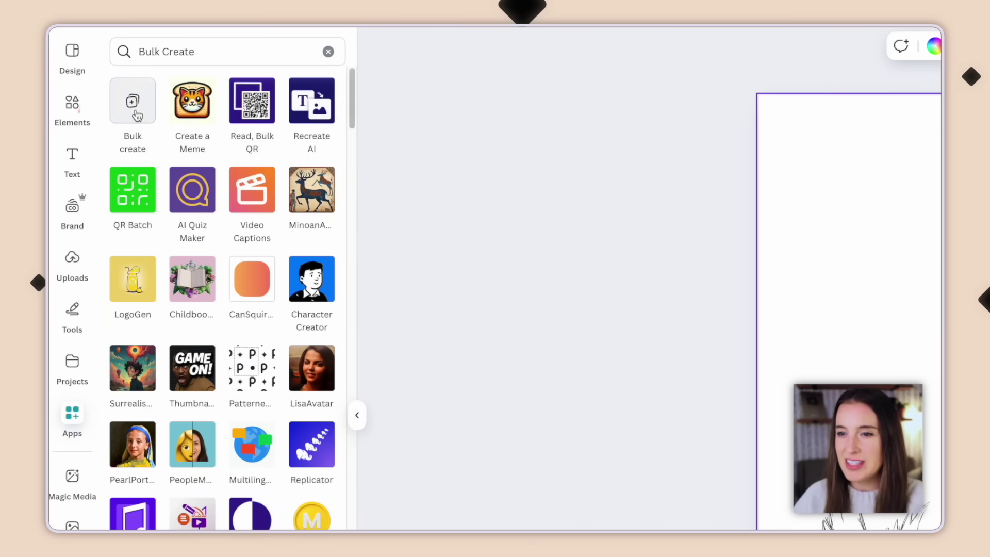
left_click(138, 110)
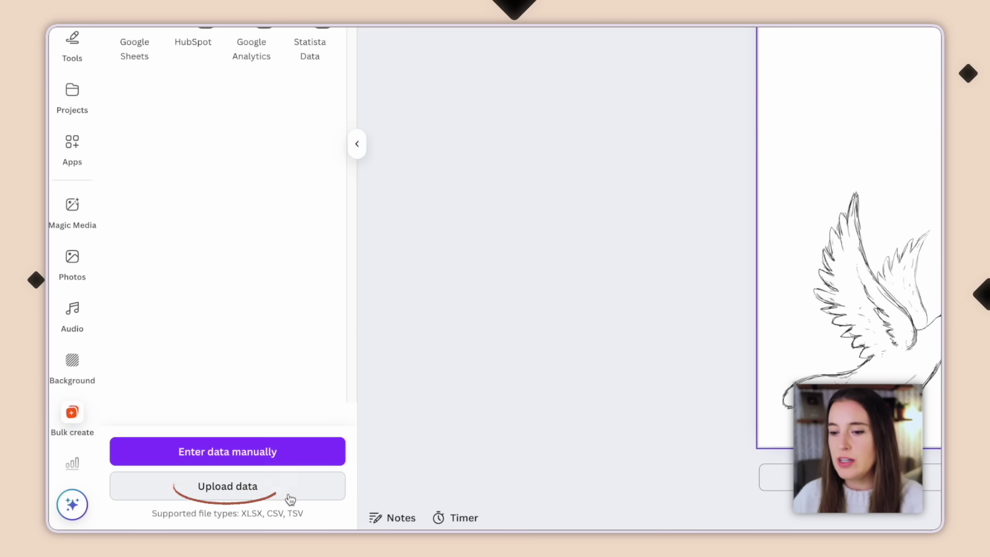
left_click(219, 494)
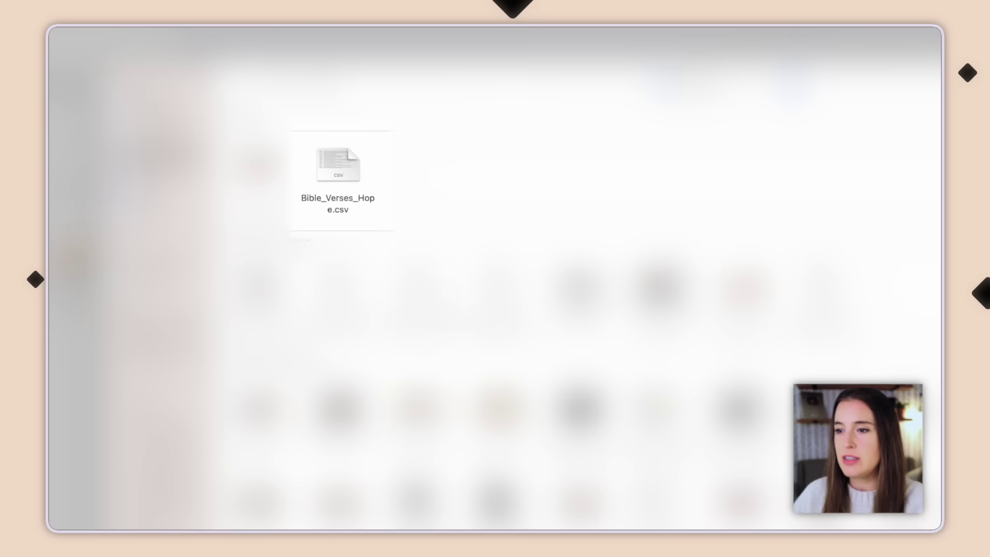
left_click(334, 166)
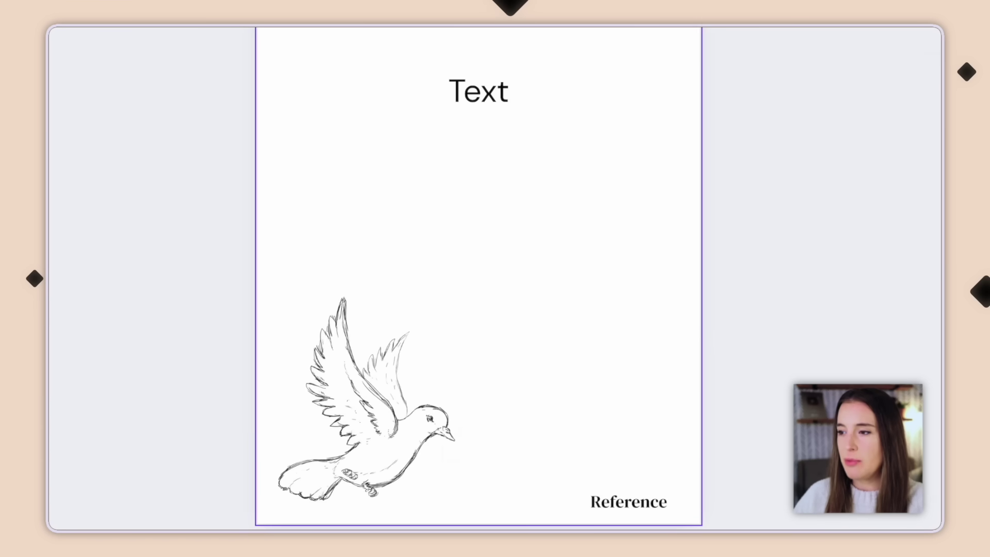
Connect the page's Text line to the Text data field
left_click(503, 100)
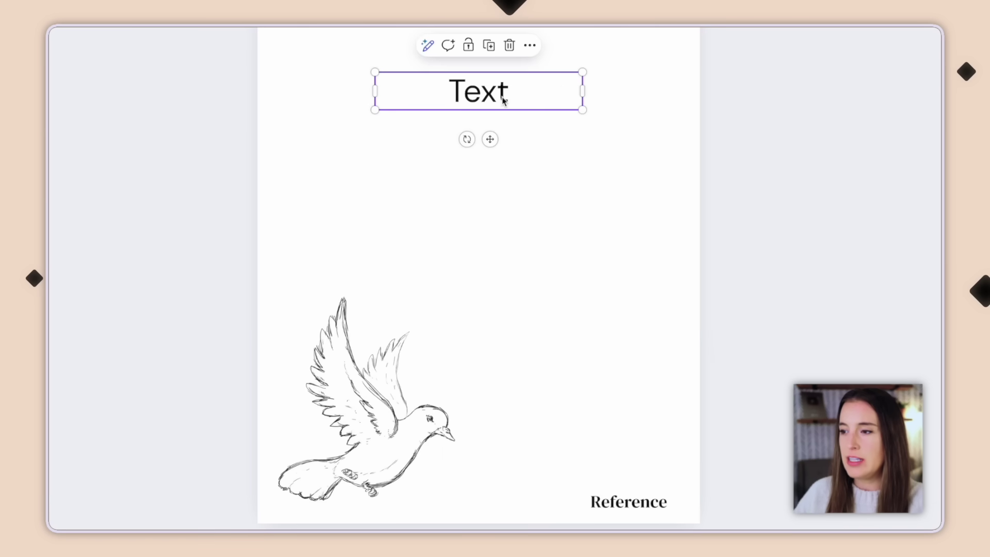
right_click(504, 98)
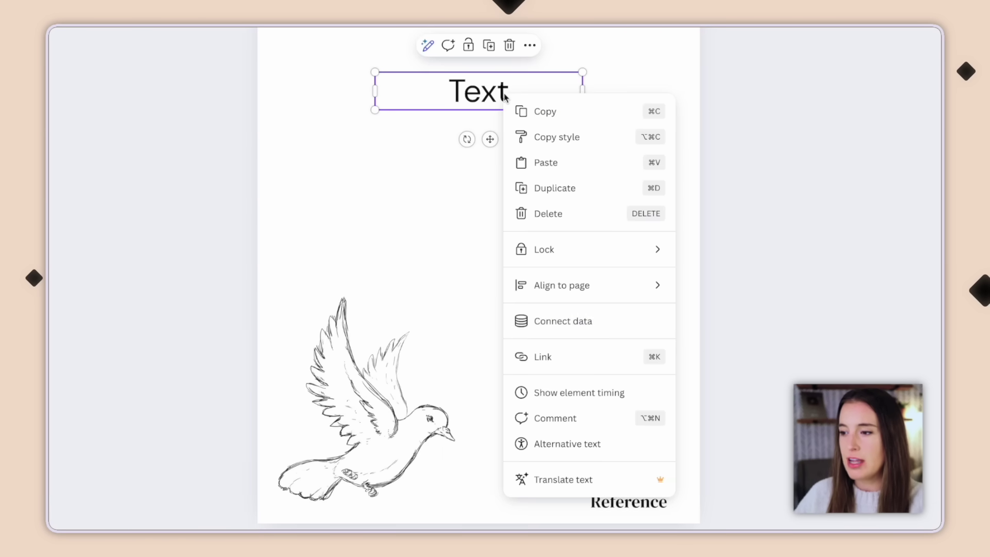
left_click(582, 322)
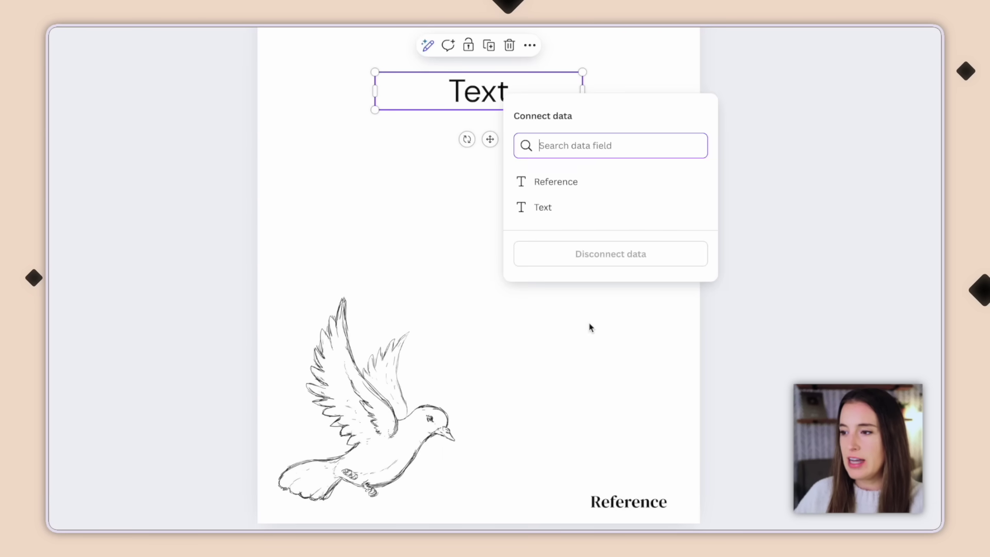
left_click(551, 212)
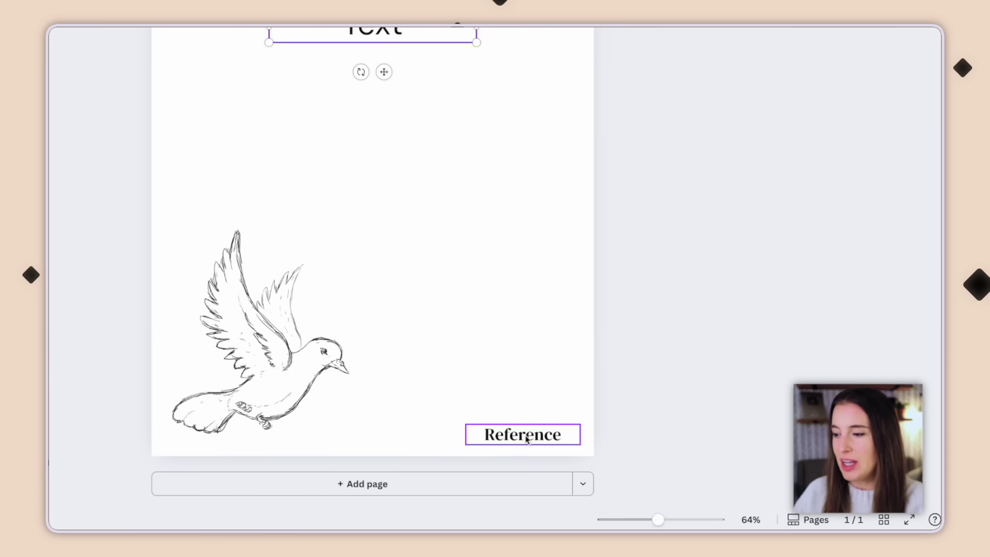
Connect the Reference label to the Reference data field
left_click(526, 438)
right_click(529, 439)
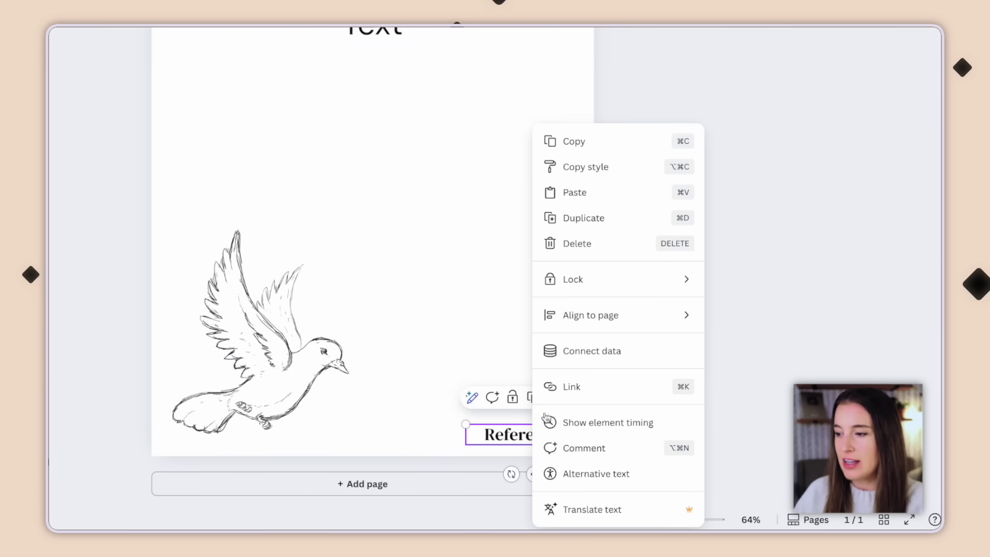
left_click(581, 355)
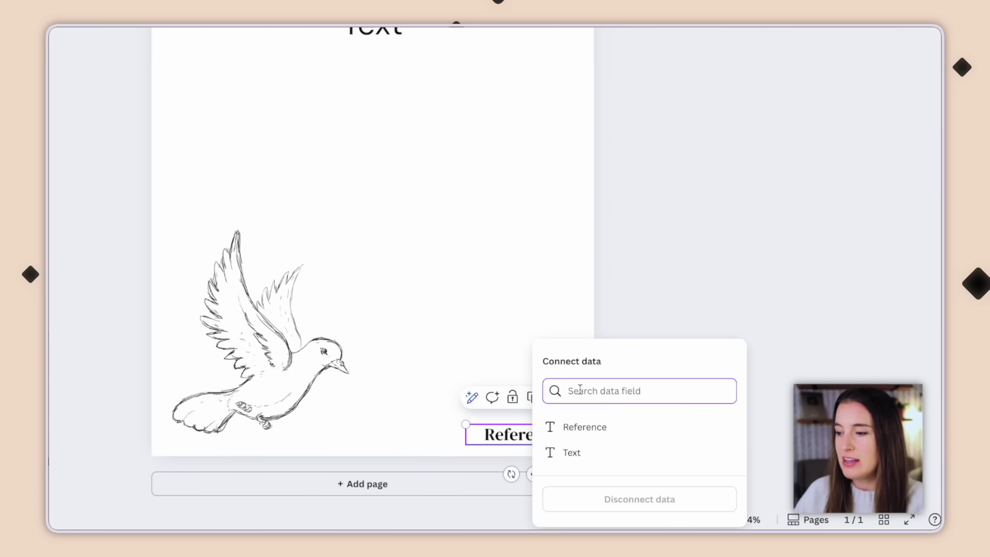
left_click(574, 434)
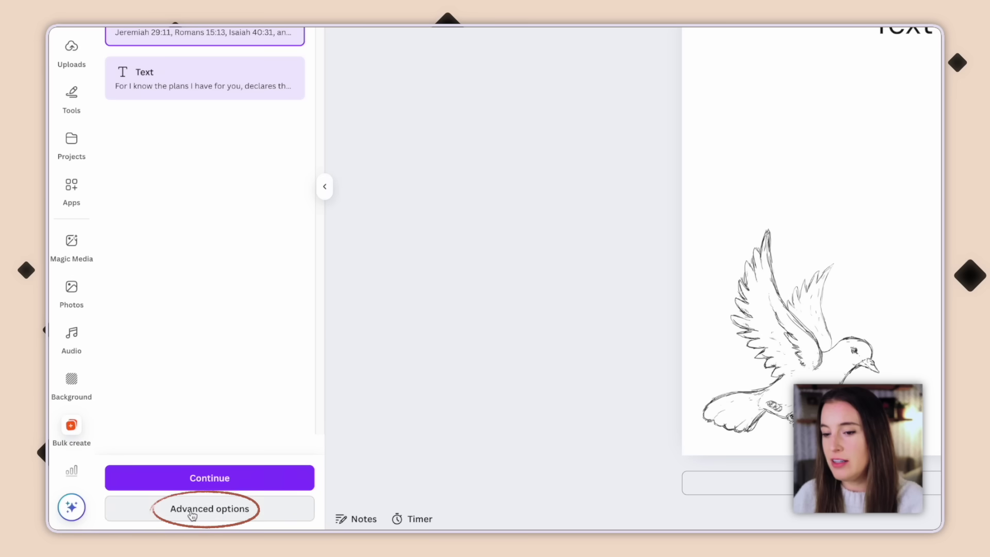
In Advanced options, name each page using 'Data in Reference column'
left_click(231, 516)
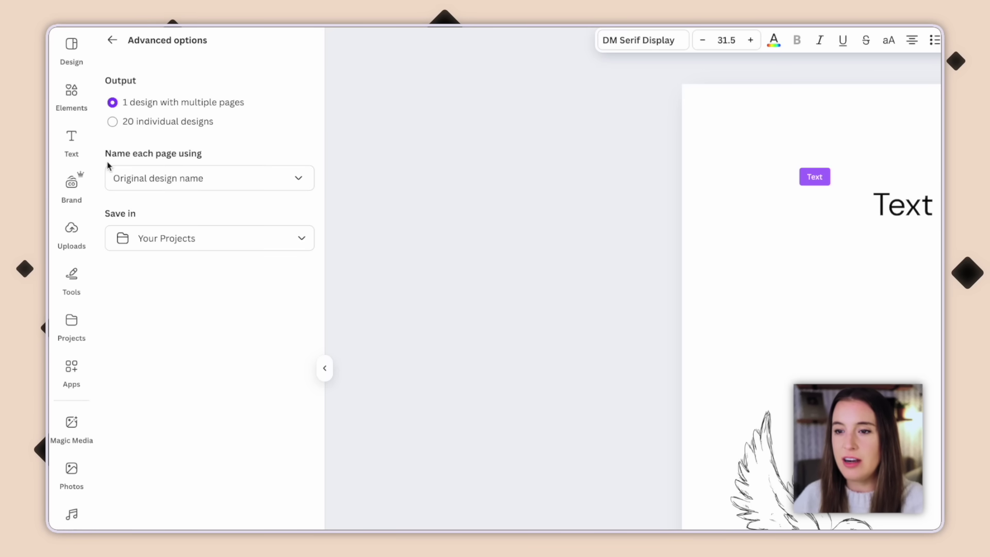
left_click(202, 182)
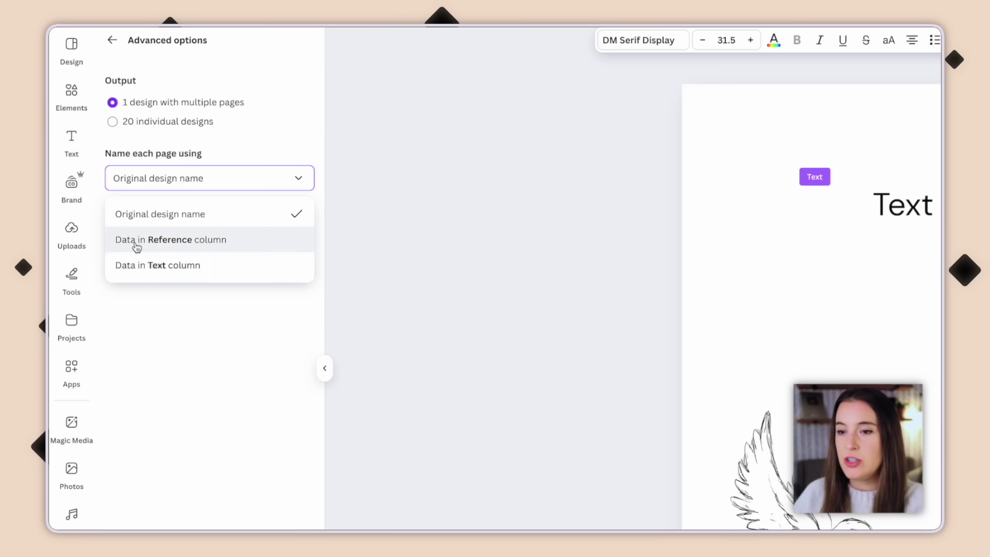
left_click(191, 246)
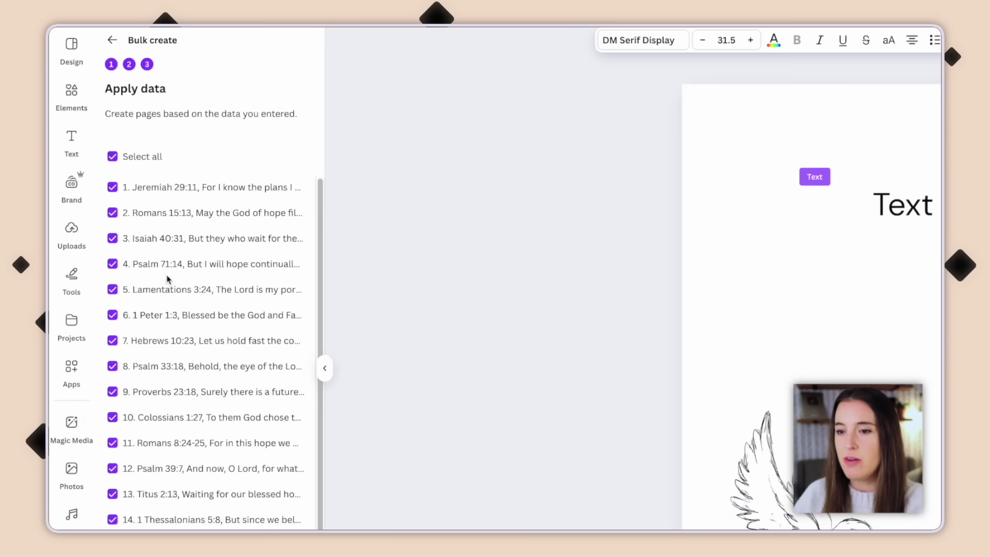
scroll(173, 244, "down", 1)
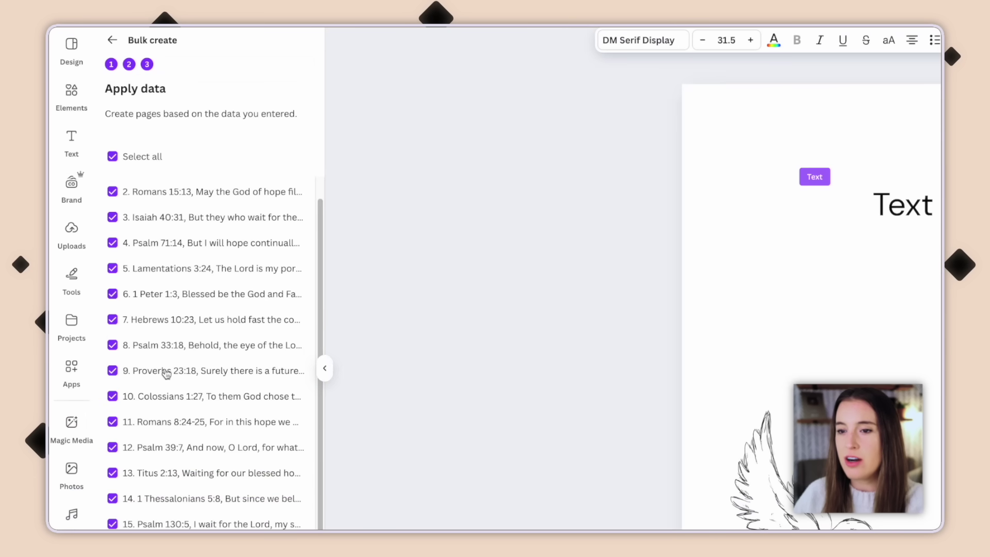
scroll(158, 241, "up", 1)
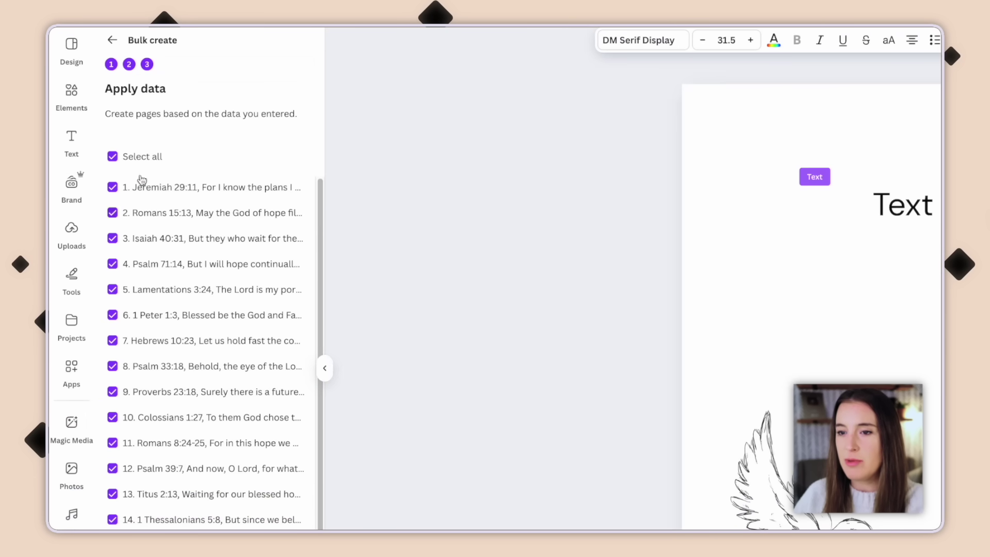
left_click(113, 187)
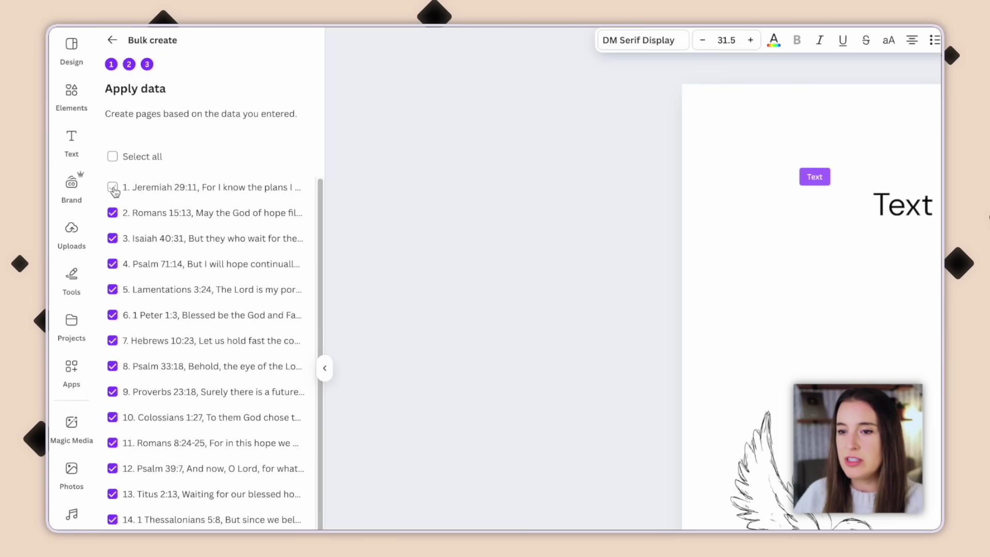
left_click(114, 189)
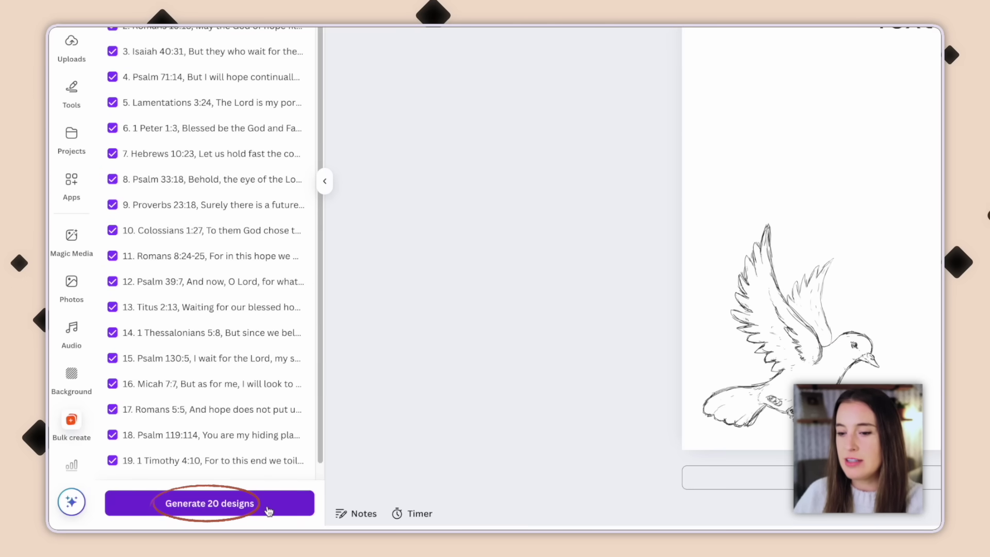
left_click(268, 509)
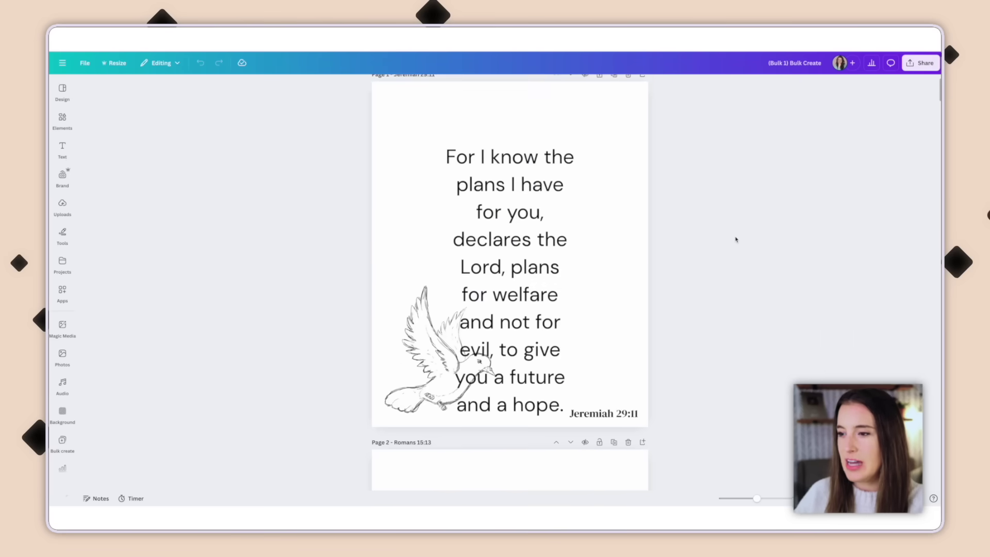
Scroll the generated verse pages and adjust the overflowing Isaiah 40:31 verse box
scroll(738, 239, "down", 5)
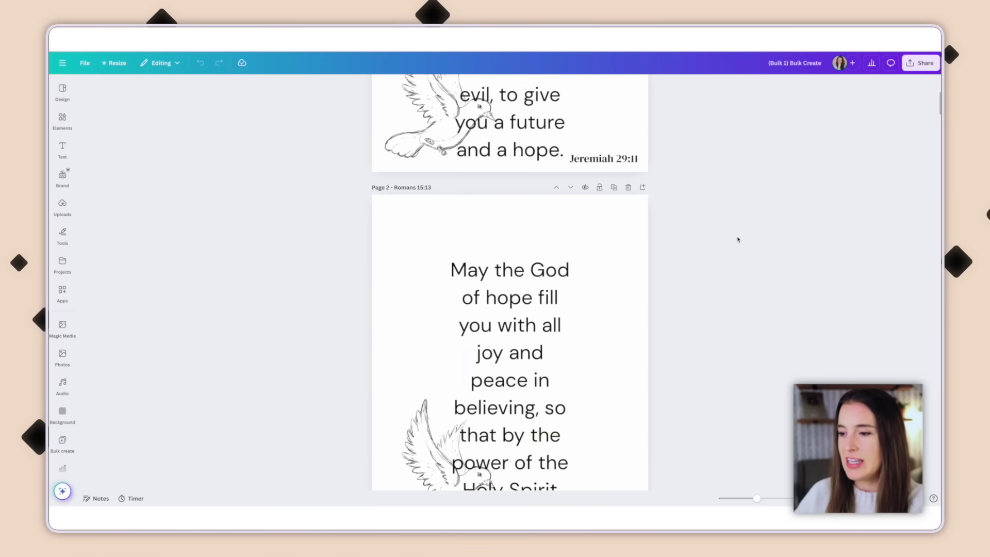
scroll(737, 239, "down", 3)
scroll(742, 268, "down", 7)
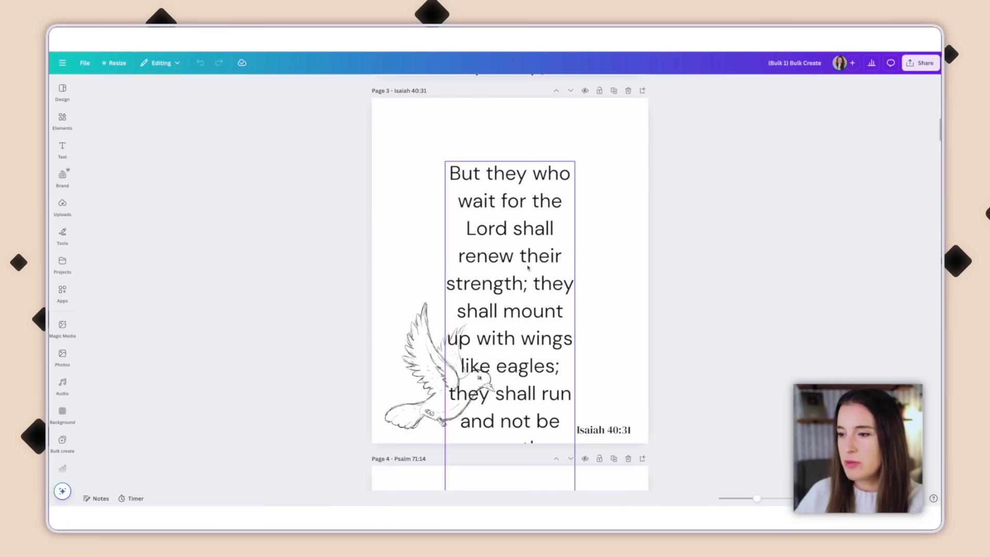
scroll(737, 288, "down", 8)
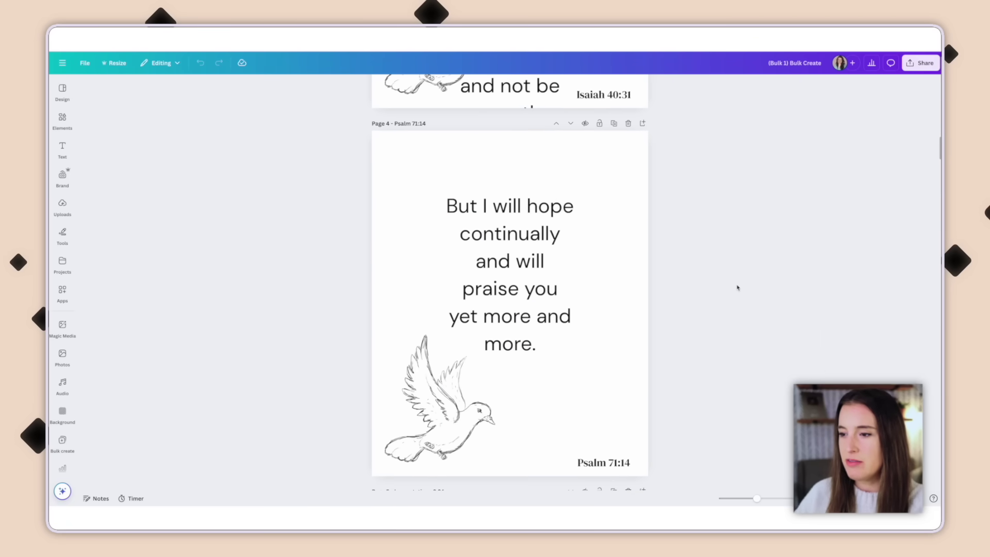
scroll(721, 294, "down", 5)
scroll(722, 294, "up", 14)
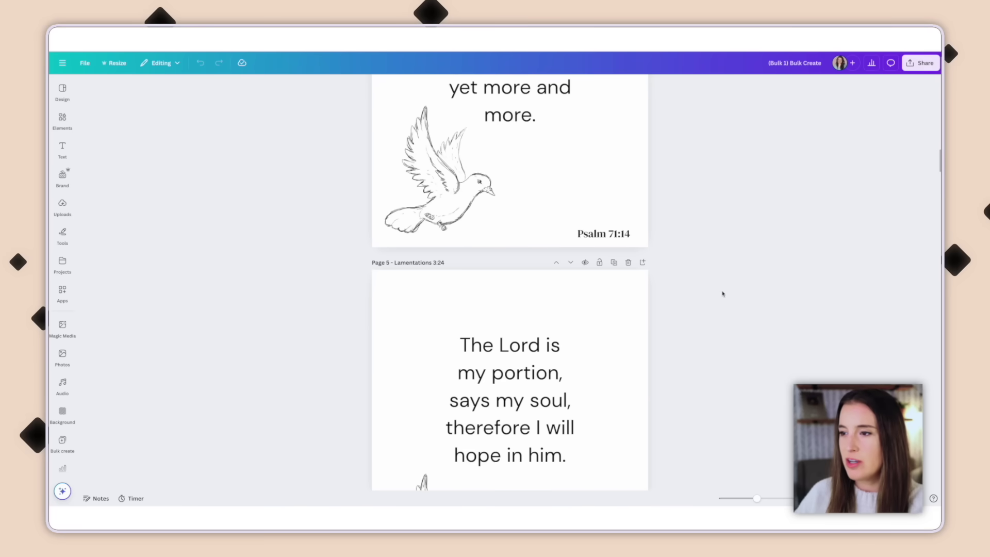
left_click(537, 272)
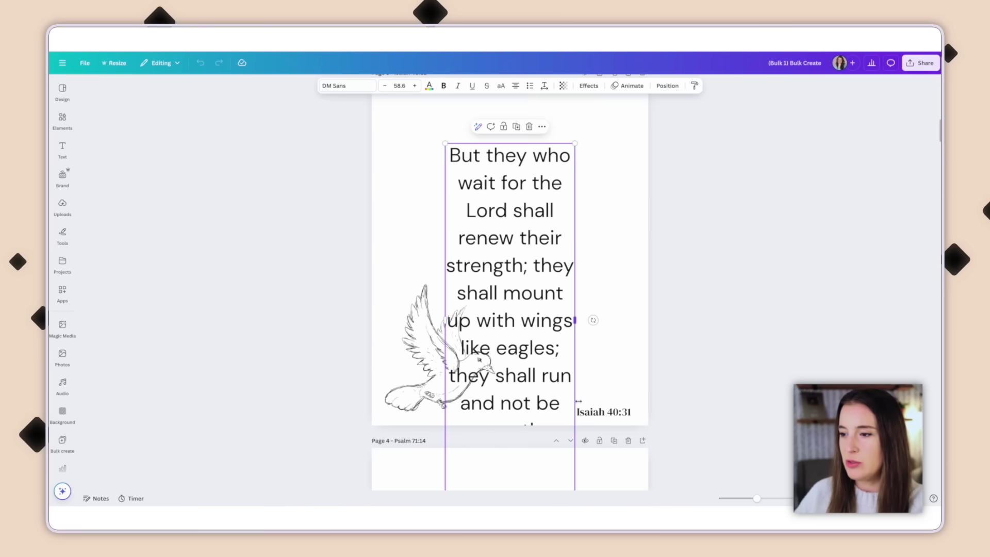
scroll(591, 320, "up", 1)
scroll(613, 313, "down", 2)
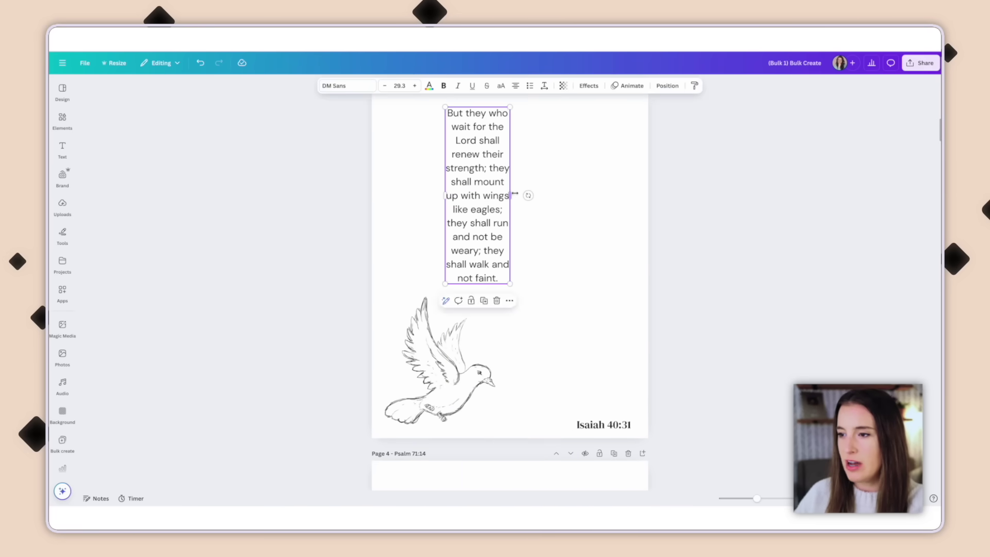
key("ctrl+z")
Scroll through the remaining generated dove verse pages to review them
scroll(416, 332, "down", 3)
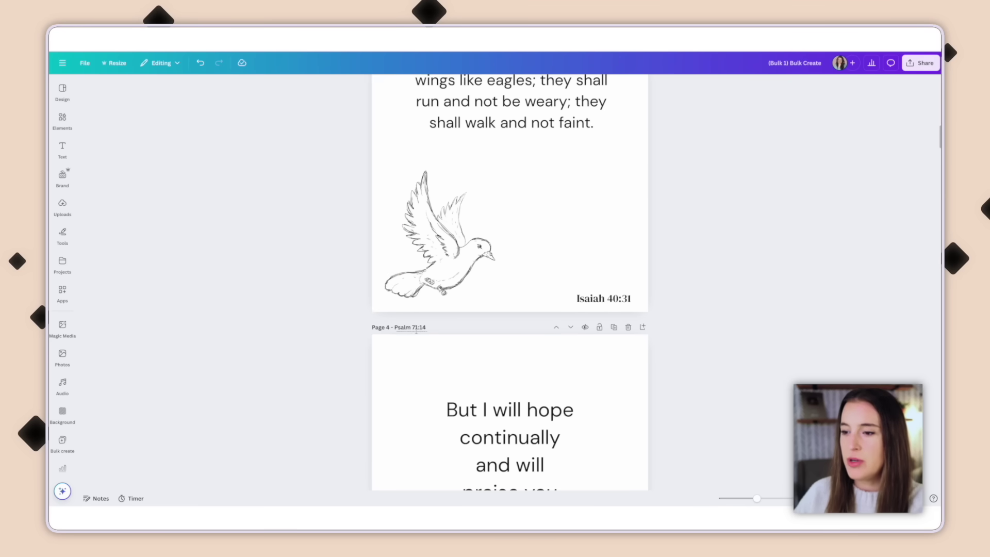
scroll(764, 339, "down", 8)
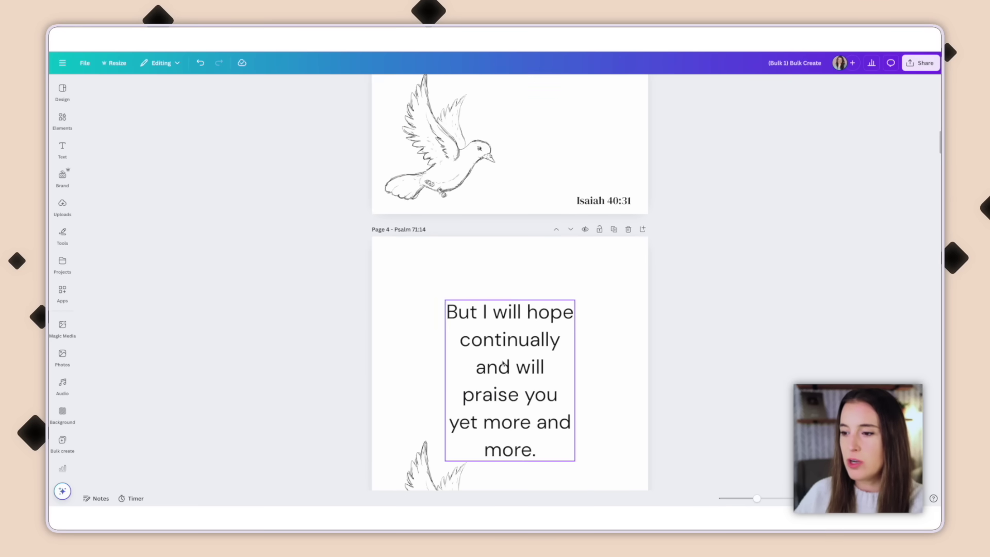
scroll(433, 273, "down", 1)
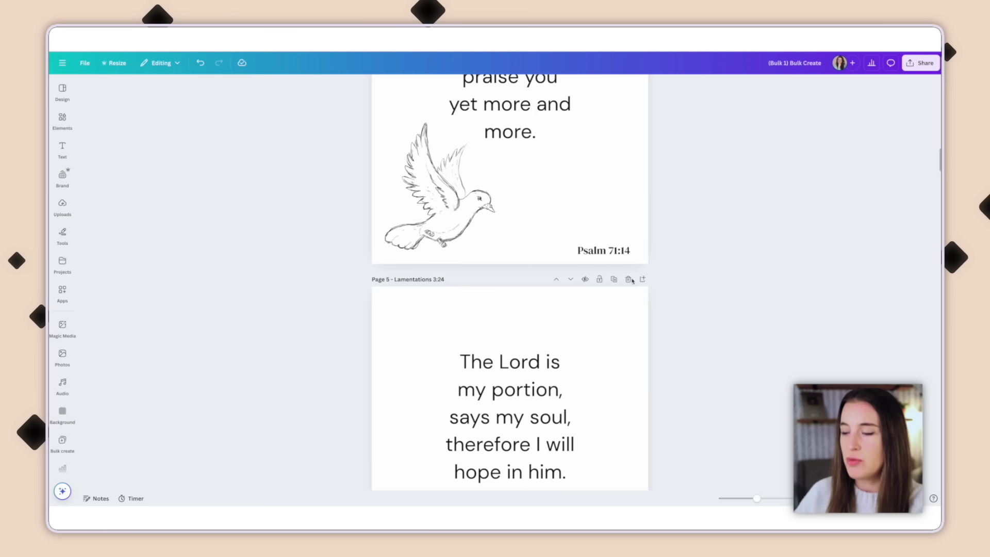
scroll(720, 284, "down", 5)
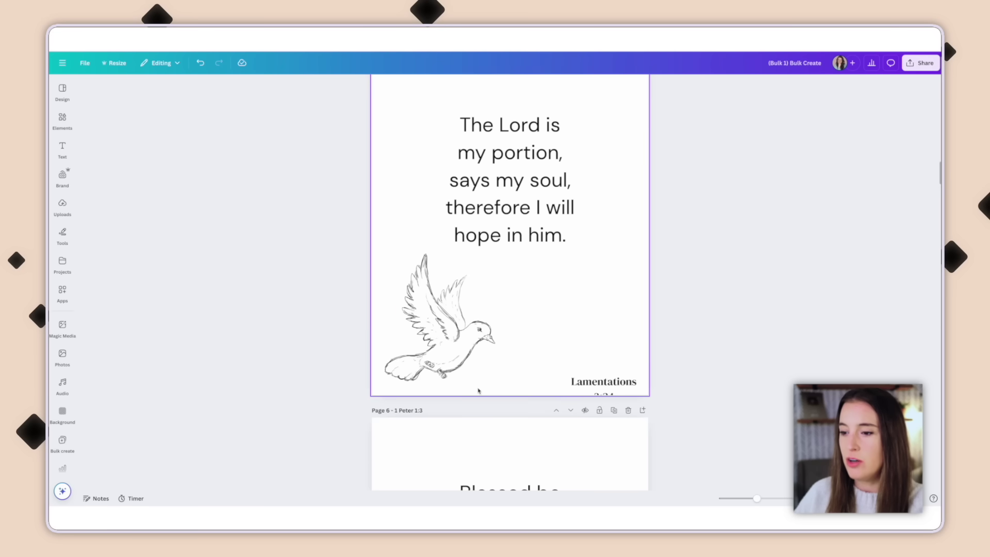
scroll(504, 370, "down", 2)
scroll(622, 379, "down", 6)
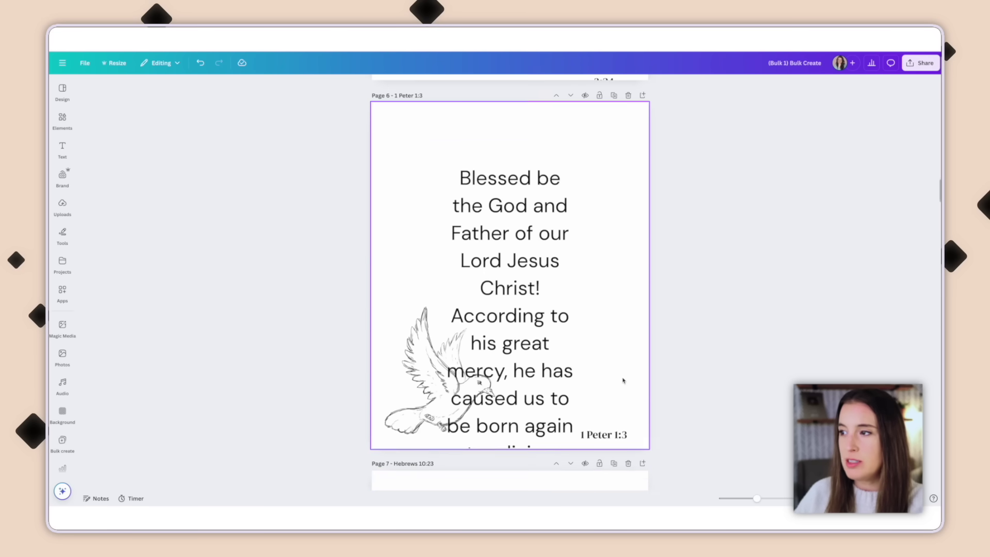
scroll(623, 379, "down", 2)
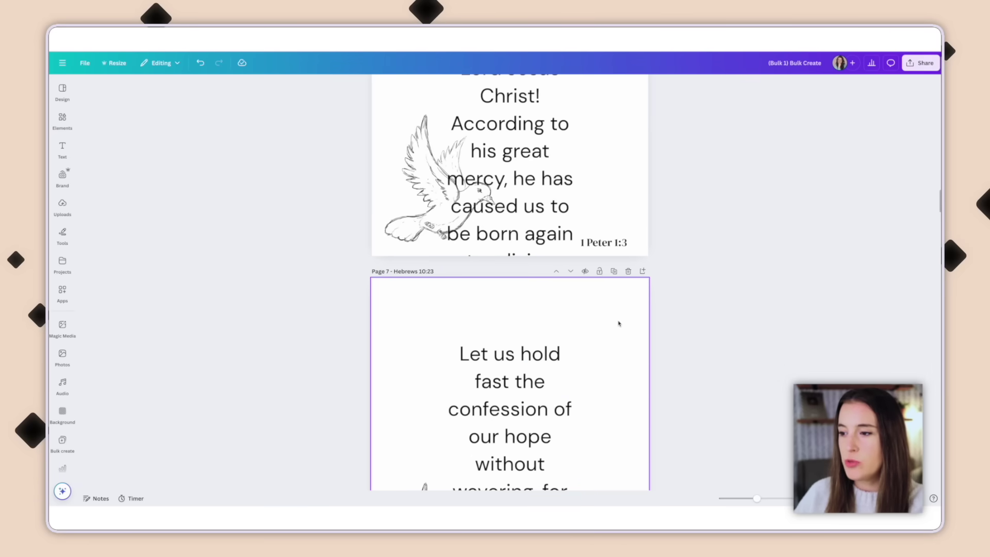
scroll(618, 322, "down", 2)
scroll(598, 339, "down", 6)
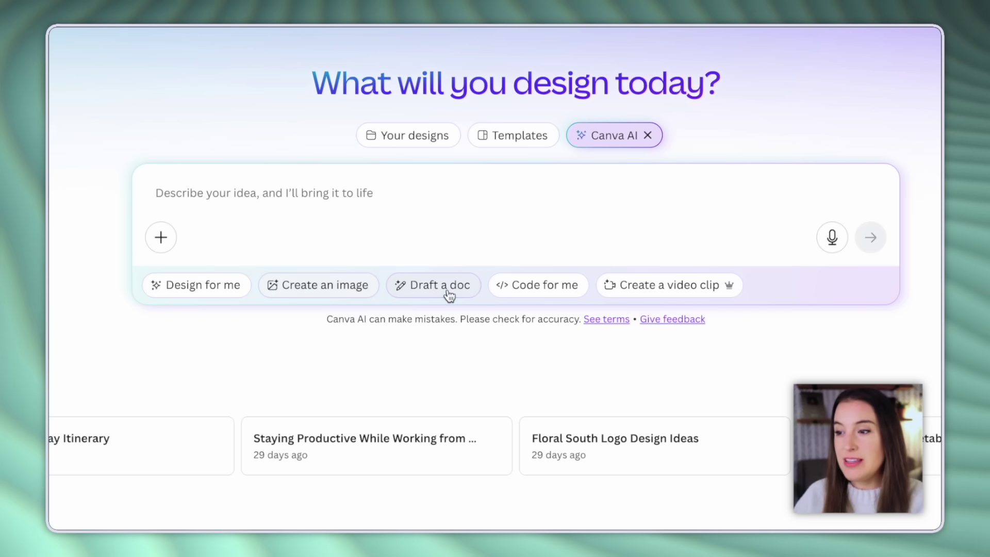
Switch Canva AI to Code for me and use the 'A simple countdown timer' example prompt
left_click(549, 293)
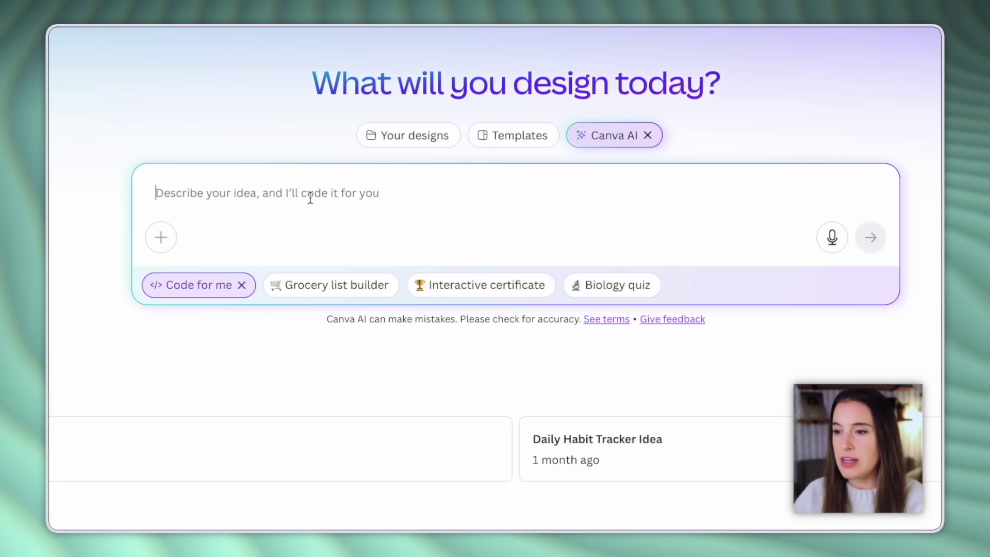
scroll(396, 154, "down", 1)
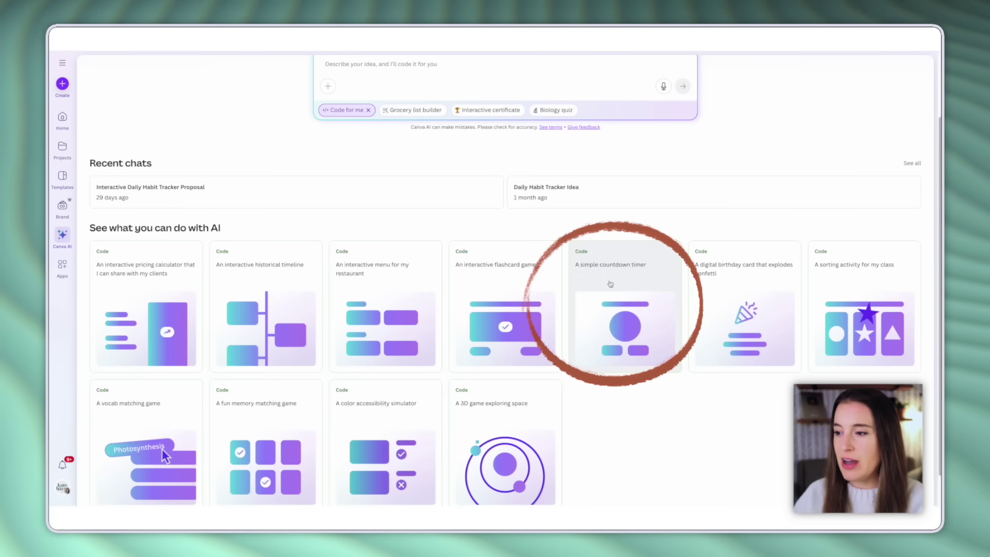
left_click(609, 284)
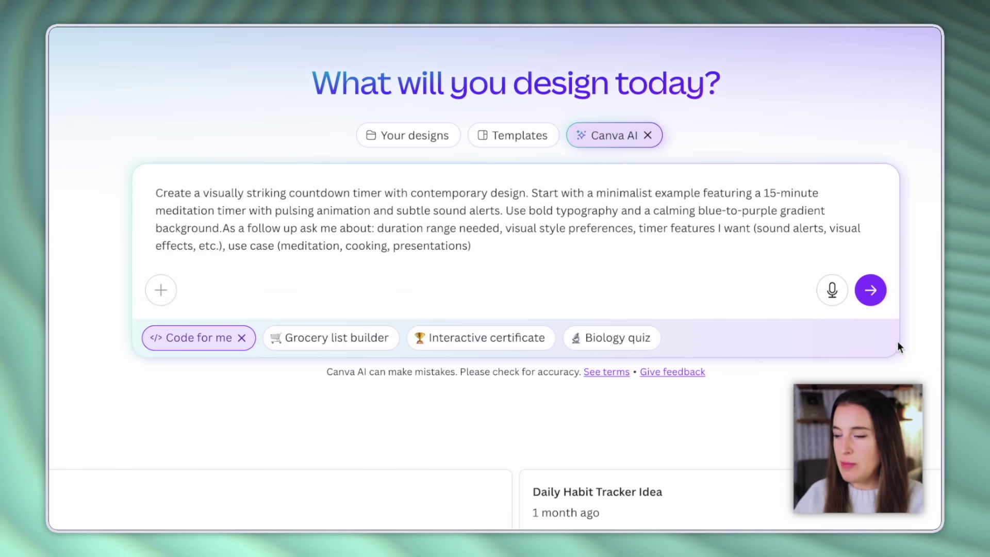
Submit the meditation countdown prompt and start the generated 15:00 Meditation Timer
left_click(870, 289)
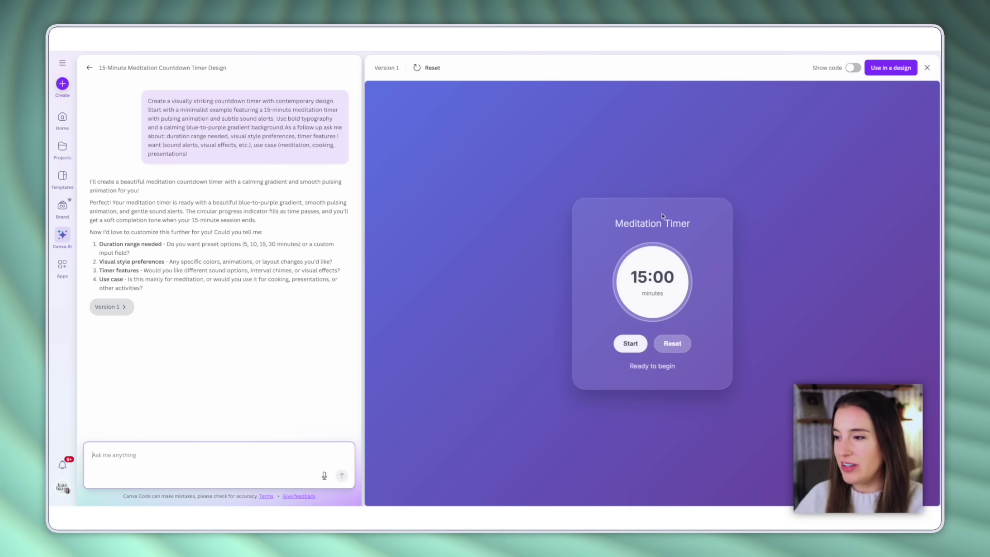
left_click(630, 343)
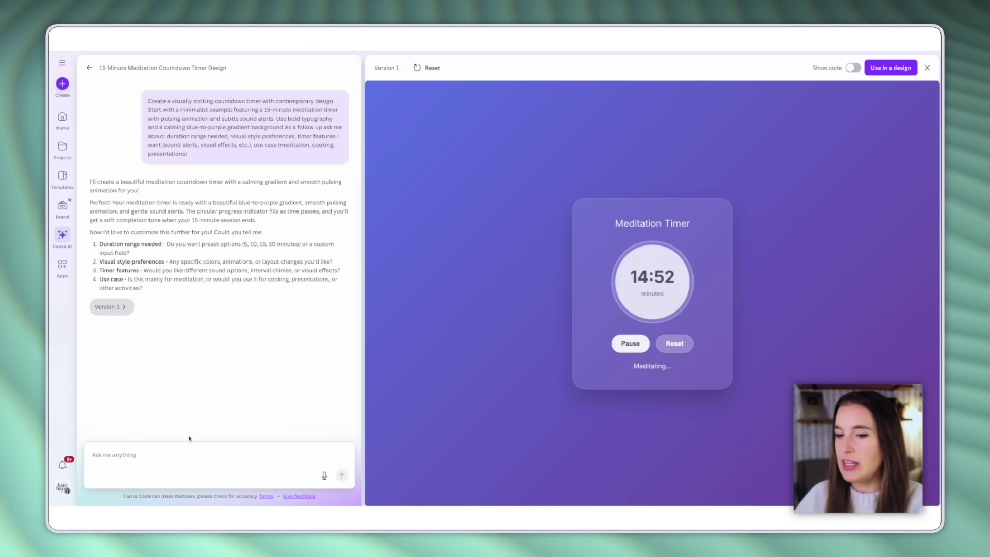
Pause the running Meditation Timer at 14:50 with the space bar
key("space")
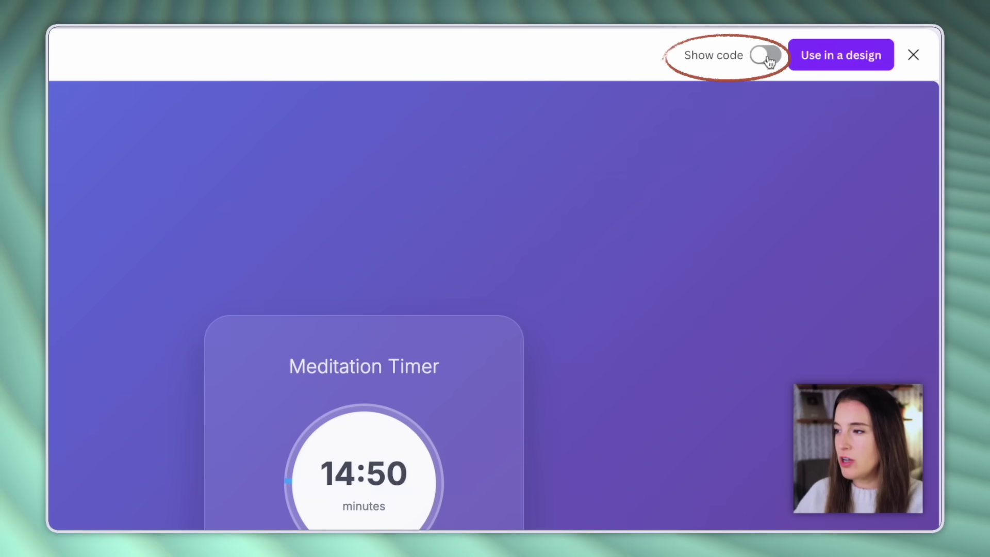
Turn on Show code for the Meditation Timer and copy its HTML/CSS source
left_click(765, 57)
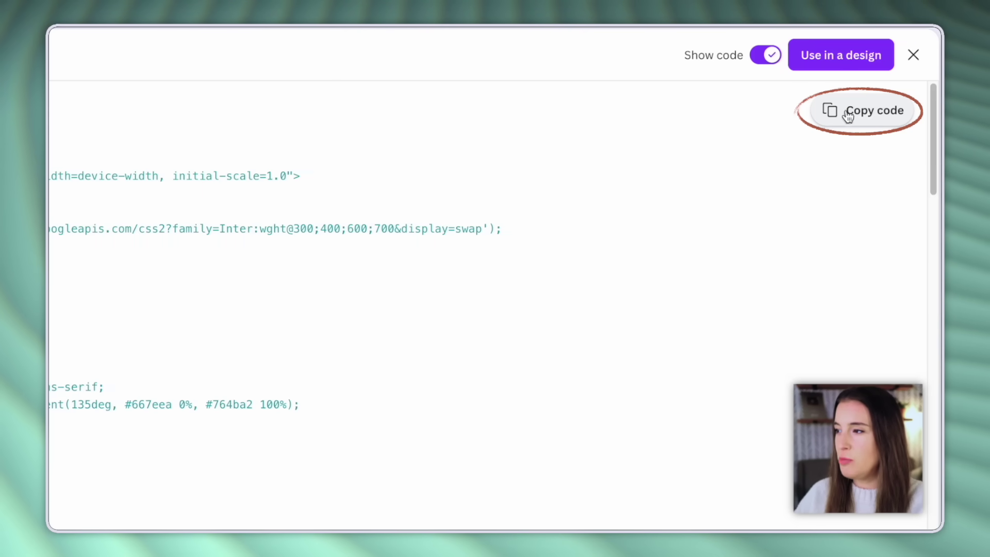
left_click(870, 116)
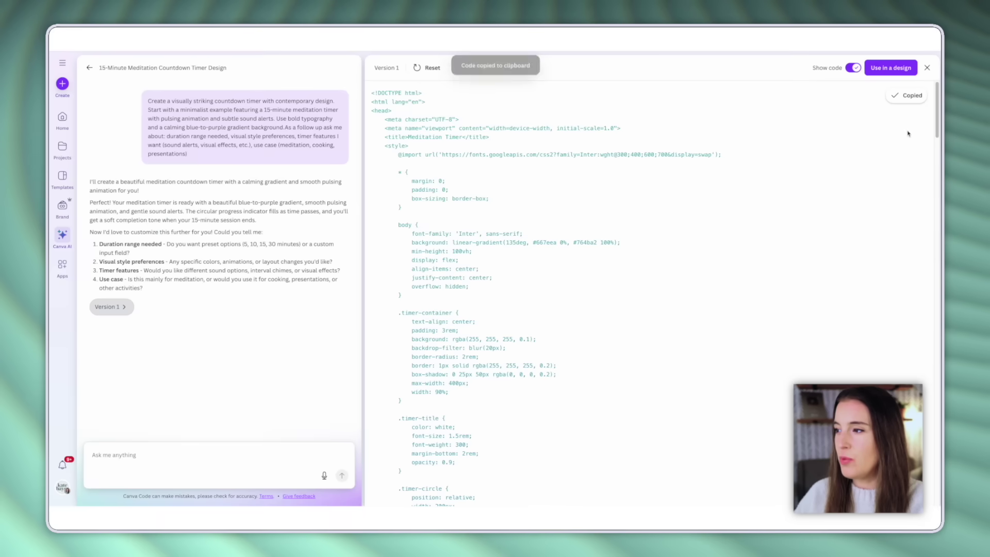